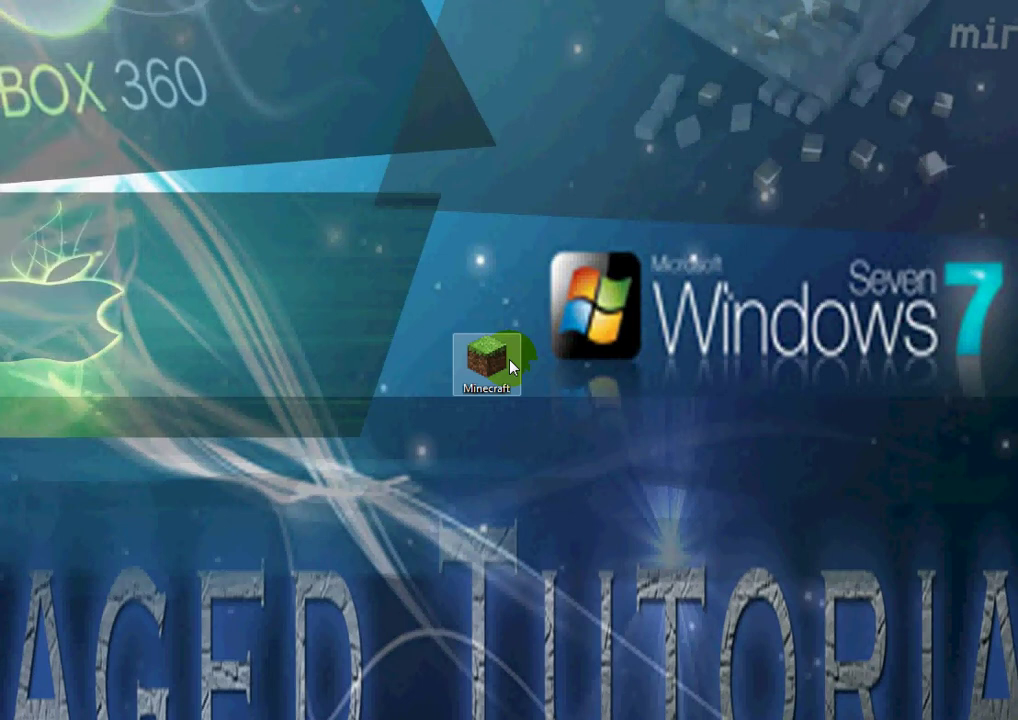
{"action": "mouse_move", "coordinate": [445, 316]}
{"action": "left_mouse_down"}
{"action": "mouse_move", "coordinate": [551, 425]}
{"action": "mouse_move", "coordinate": [440, 321]}
{"action": "mouse_move", "coordinate": [543, 417]}
{"action": "mouse_move", "coordinate": [468, 330]}
{"action": "mouse_move", "coordinate": [440, 323]}
{"action": "left_mouse_up"}
{"action": "left_click", "coordinate": [440, 323]}
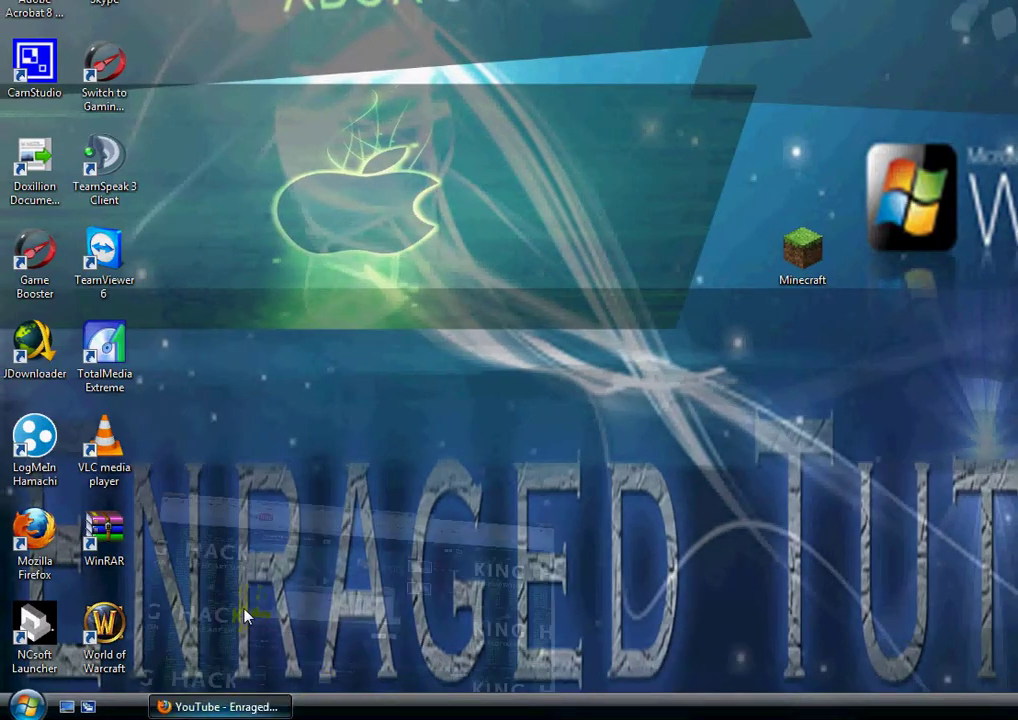
Step: Switch to Firefox and go to the current downloads in the Single Player Commands forum thread
{"action": "left_click", "coordinate": [216, 706]}
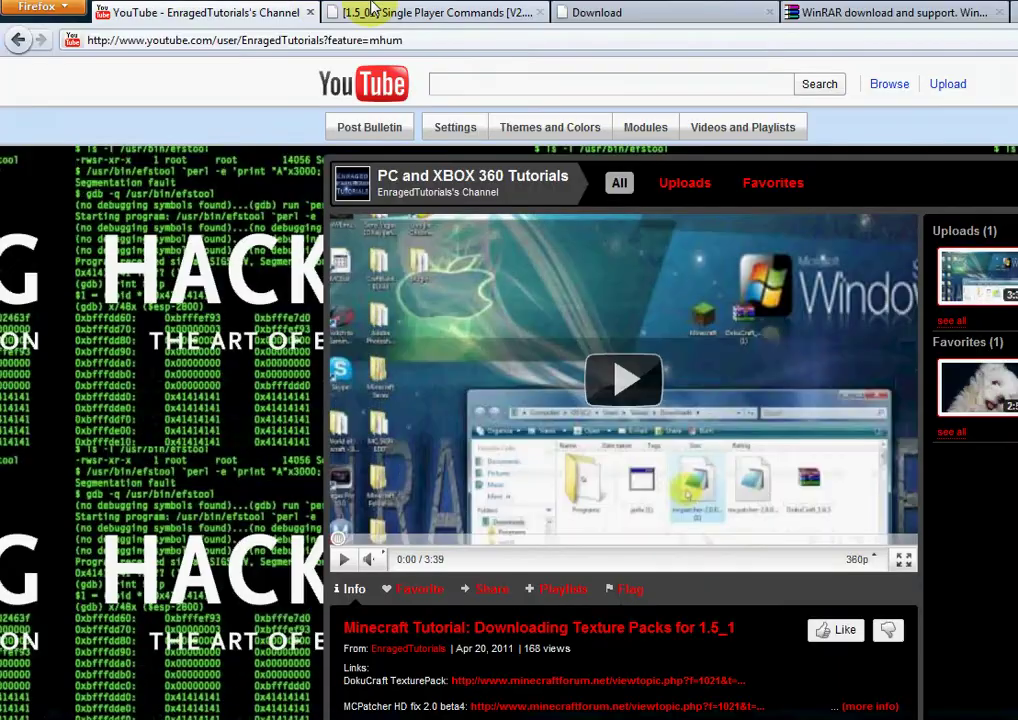
{"action": "left_click", "coordinate": [373, 12]}
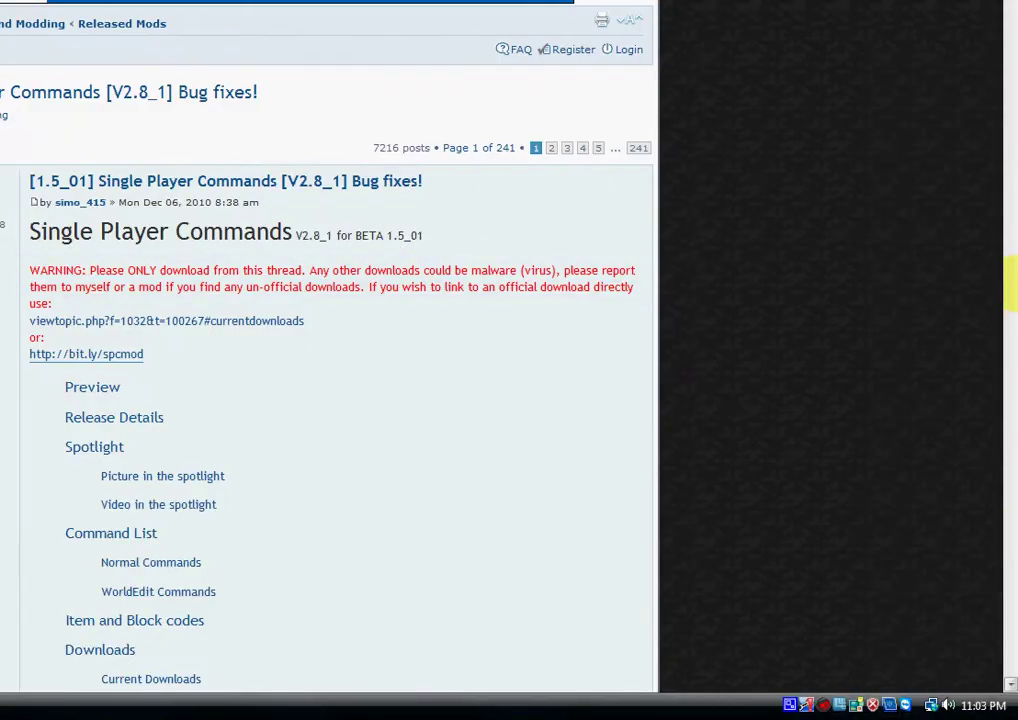
{"action": "scroll", "coordinate": [959, 345], "scroll_direction": "down", "scroll_amount": 15}
{"action": "scroll", "coordinate": [784, 352], "scroll_direction": "down", "scroll_amount": 20}
{"action": "scroll", "coordinate": [785, 353], "scroll_direction": "down", "scroll_amount": 20}
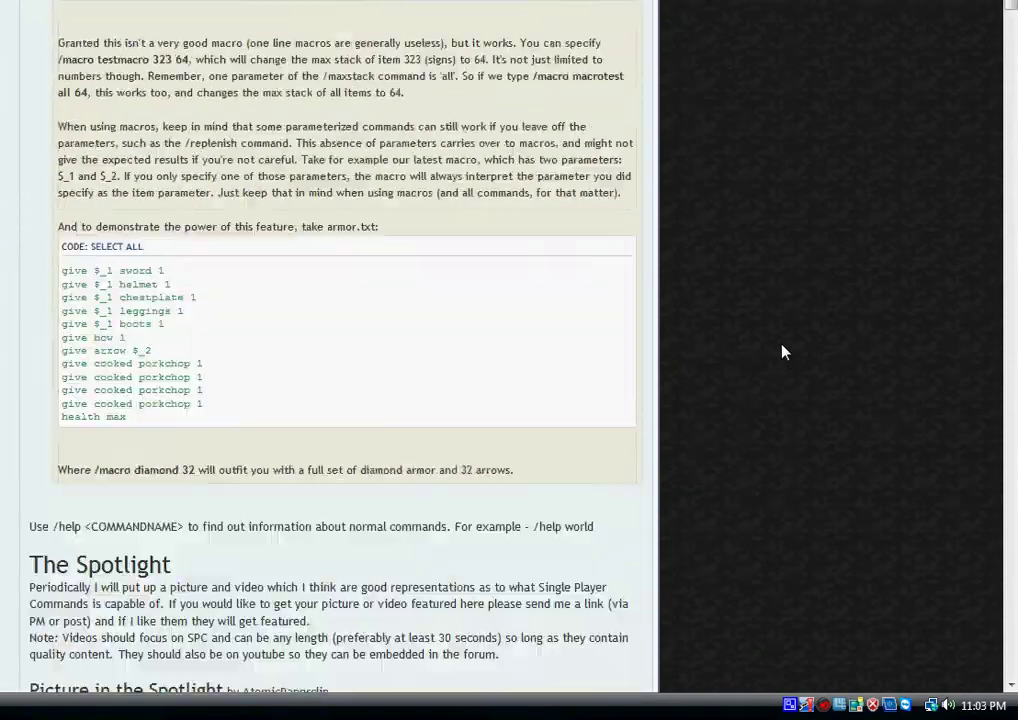
{"action": "scroll", "coordinate": [784, 347], "scroll_direction": "down", "scroll_amount": 20}
{"action": "scroll", "coordinate": [397, 193], "scroll_direction": "down", "scroll_amount": 15}
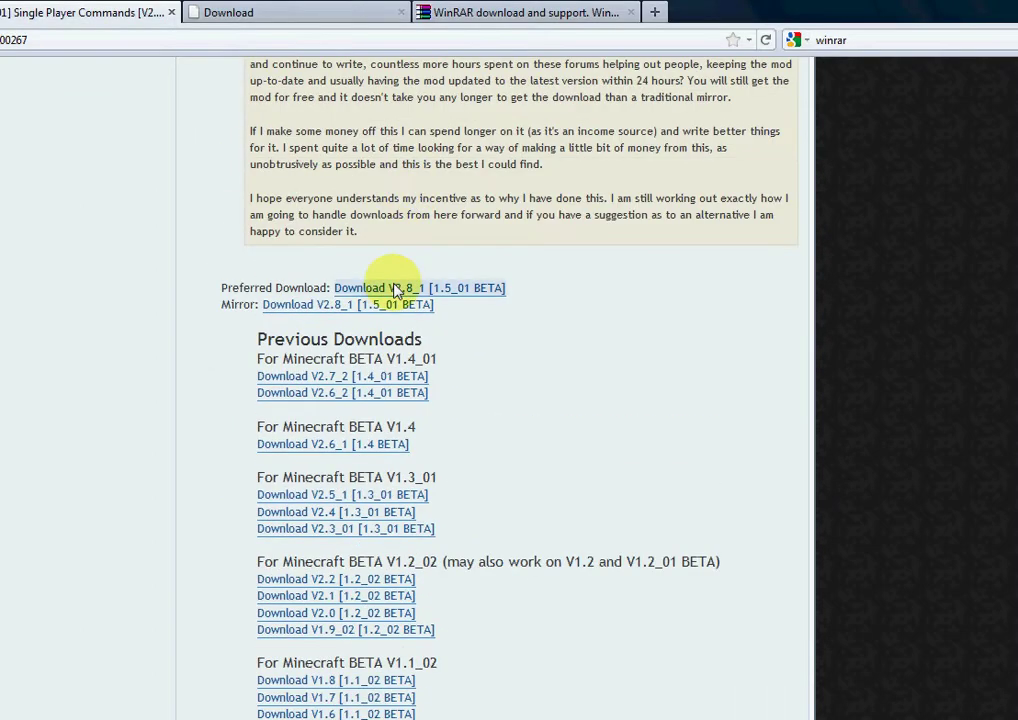
Step: Download Single Player Commands V2.8_1 [1.5_01 BETA] from the preferred link, skip the ad, and save the zip file
{"action": "left_click", "coordinate": [397, 288]}
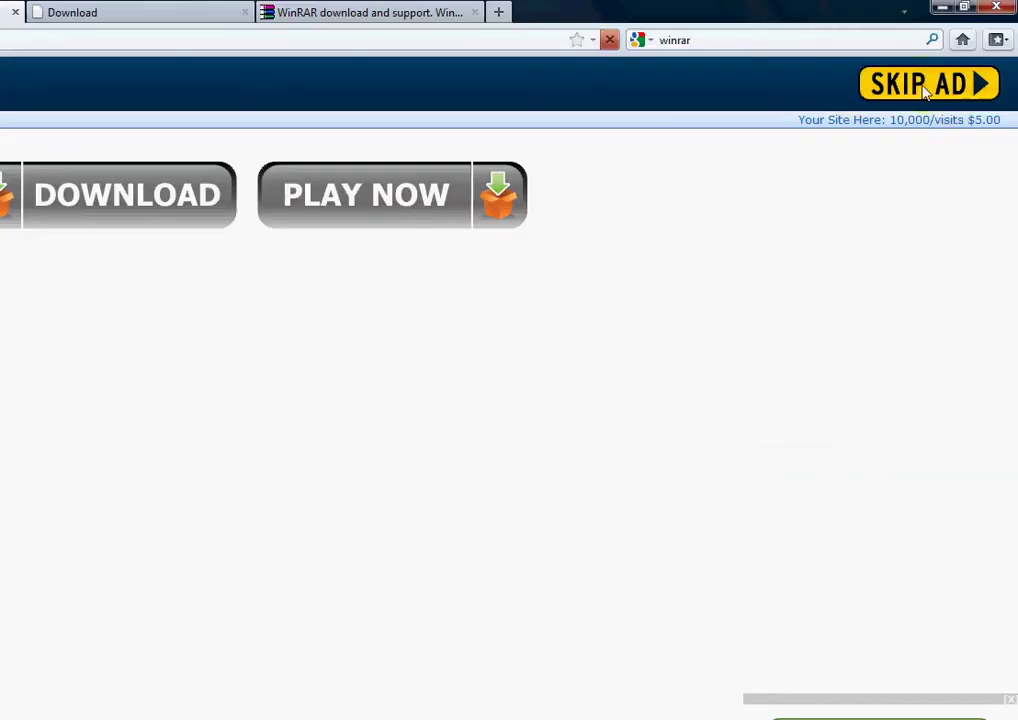
{"action": "left_click", "coordinate": [925, 86]}
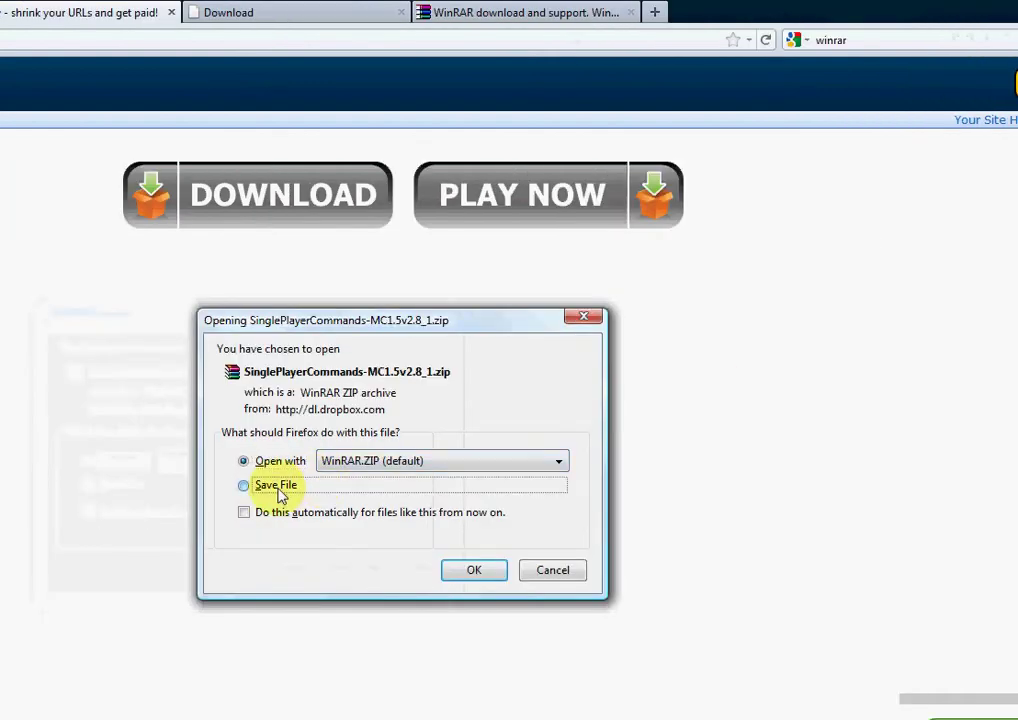
{"action": "left_click", "coordinate": [279, 490]}
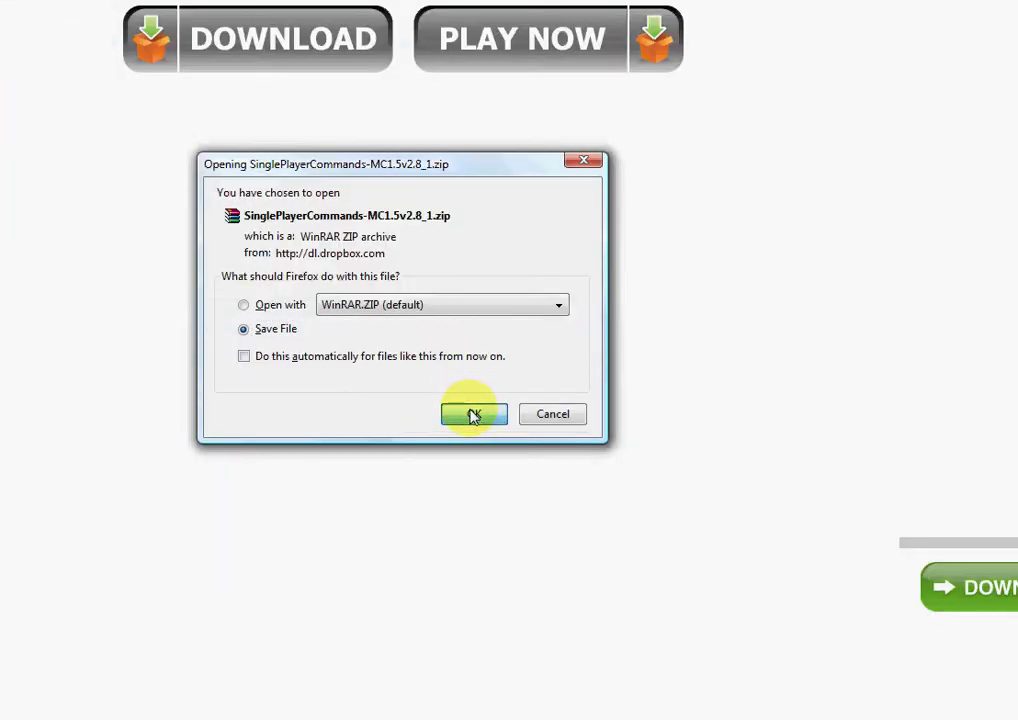
{"action": "left_click", "coordinate": [474, 415]}
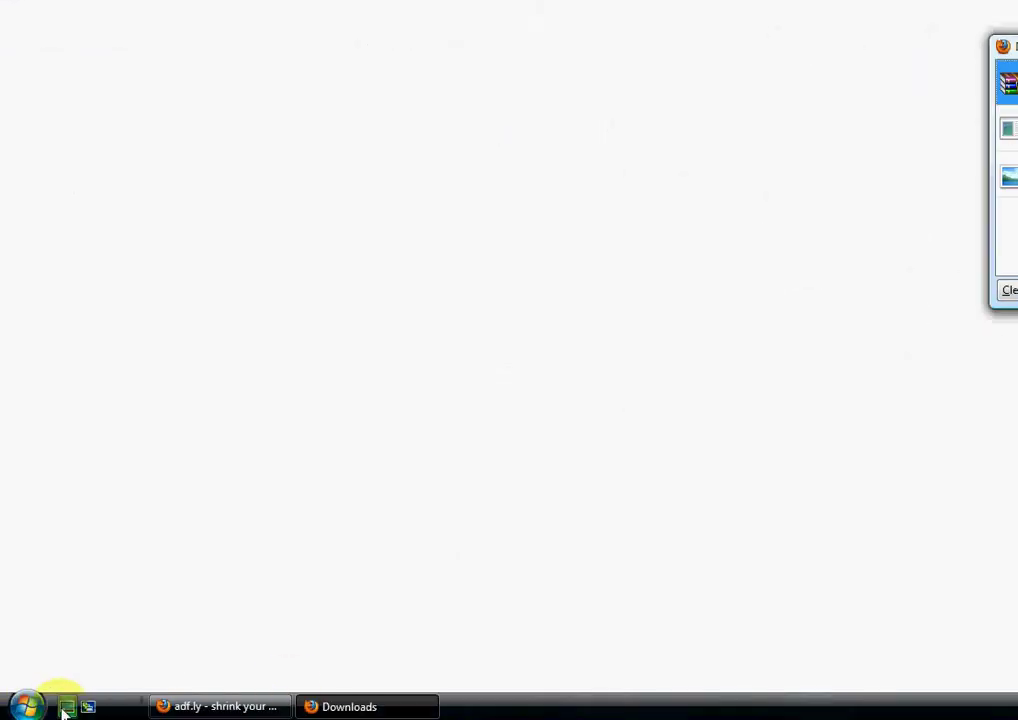
Step: Put the downloaded SinglePlayerCommands zip on the desktop beside the Minecraft icon and close the Downloads list
{"action": "left_click", "coordinate": [66, 707]}
{"action": "left_click", "coordinate": [349, 706]}
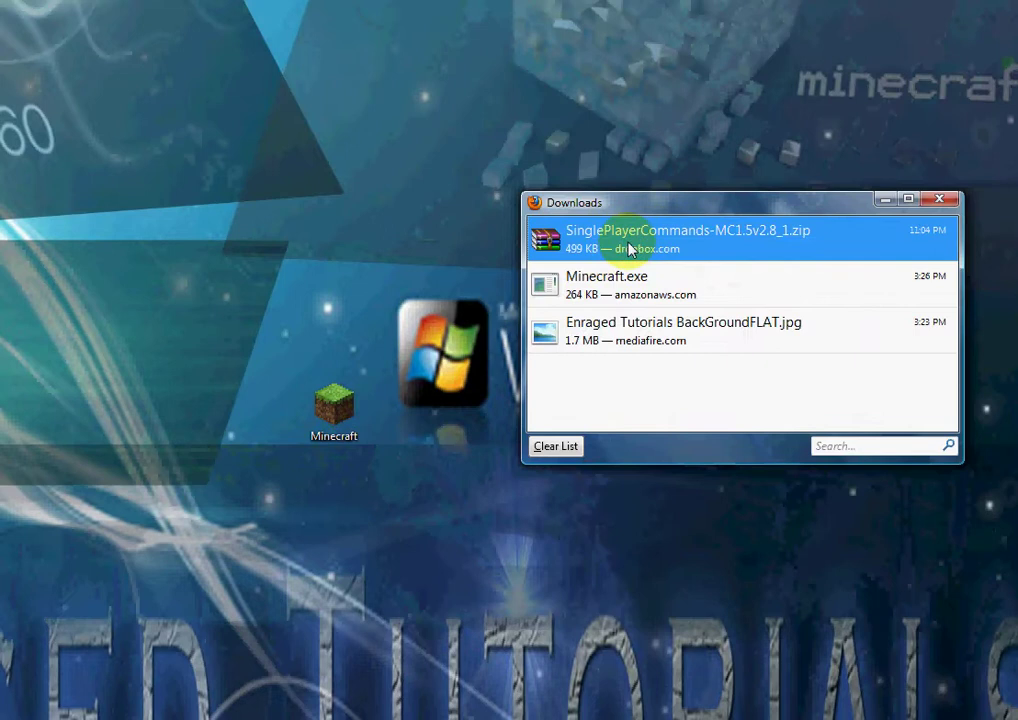
{"action": "left_click_drag", "start_coordinate": [629, 250], "coordinate": [0, 238]}
{"action": "left_click_drag", "start_coordinate": [108, 237], "coordinate": [101, 288]}
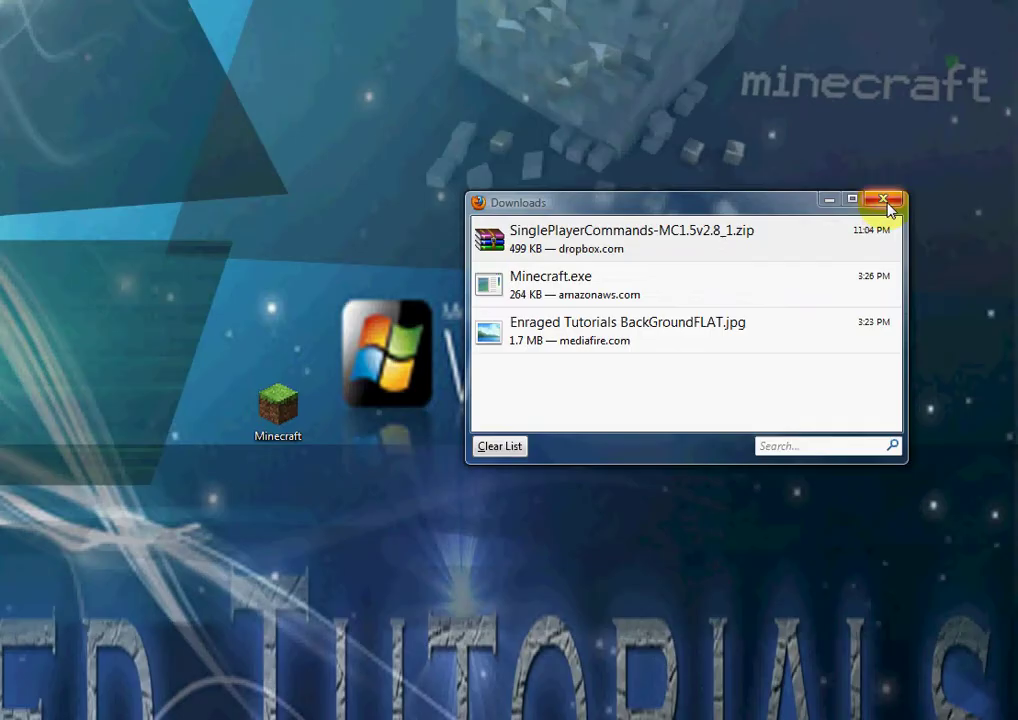
{"action": "left_click", "coordinate": [893, 200]}
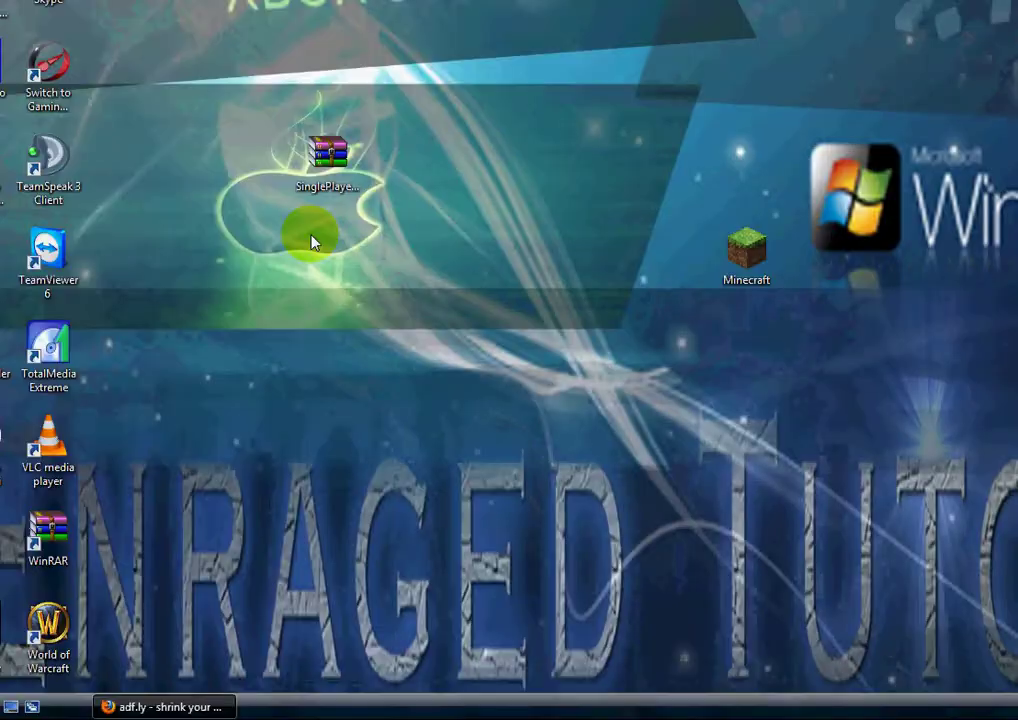
{"action": "left_click_drag", "start_coordinate": [325, 160], "coordinate": [132, 11]}
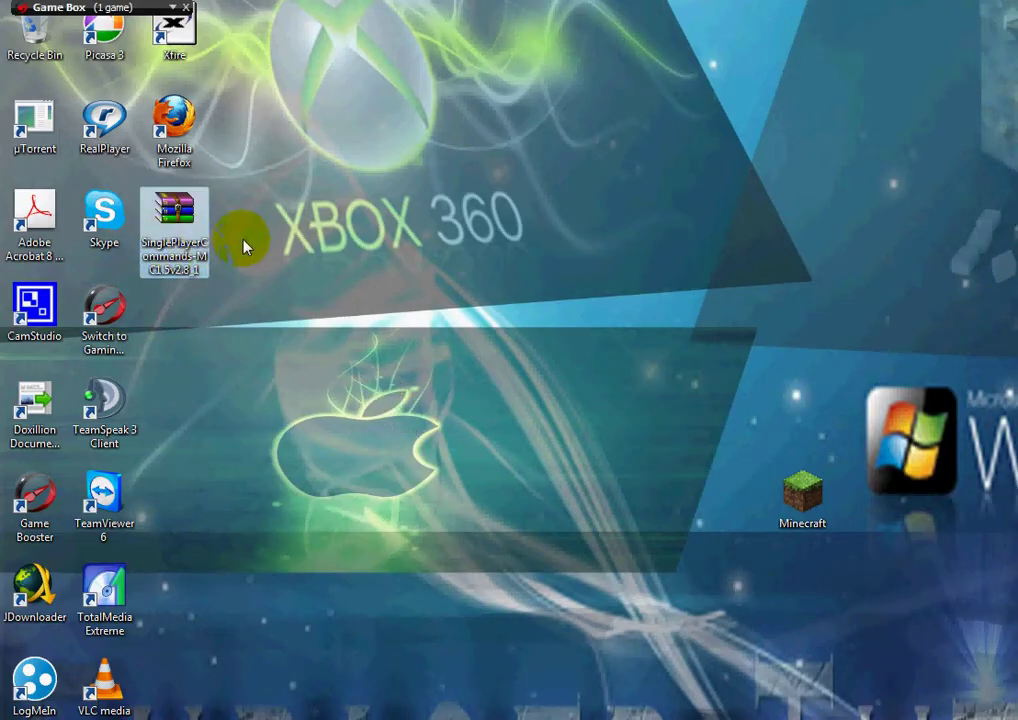
{"action": "left_click_drag", "start_coordinate": [155, 232], "coordinate": [641, 506]}
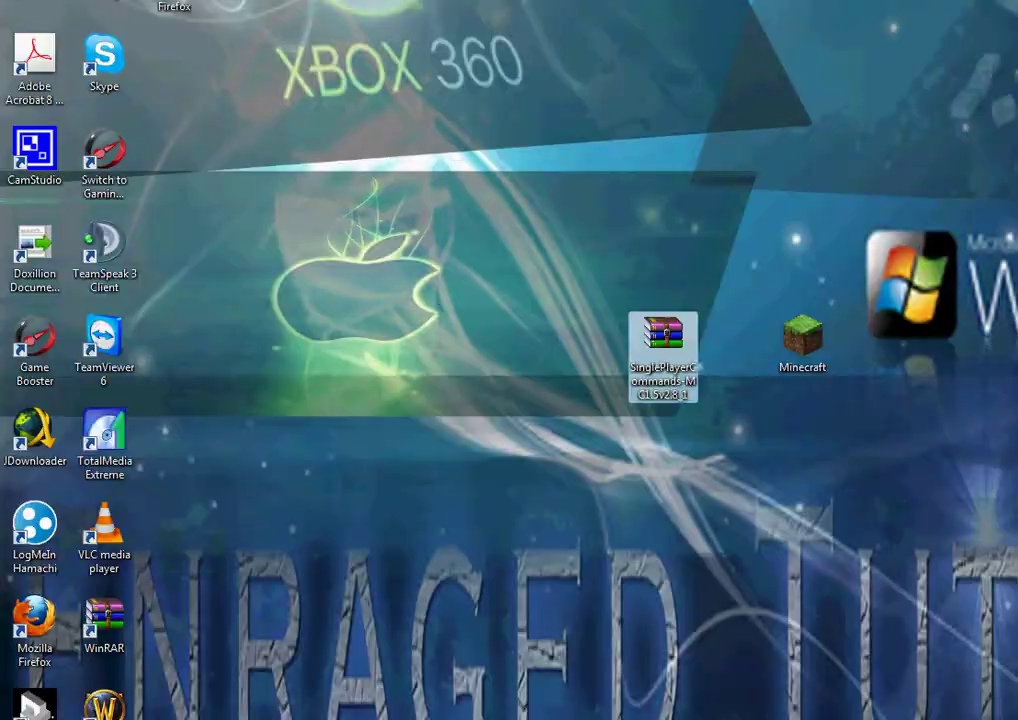
Step: Look over the 7-Zip and WinRAR download pages in Firefox
{"action": "left_click", "coordinate": [225, 706]}
{"action": "left_click", "coordinate": [592, 10]}
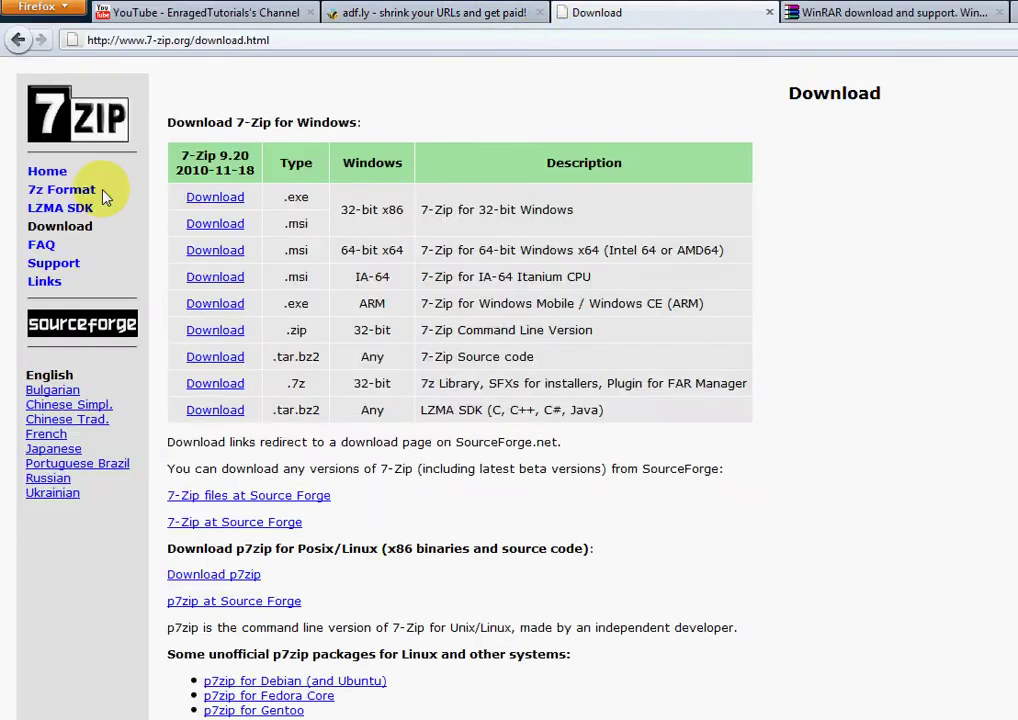
{"action": "left_click", "coordinate": [858, 12]}
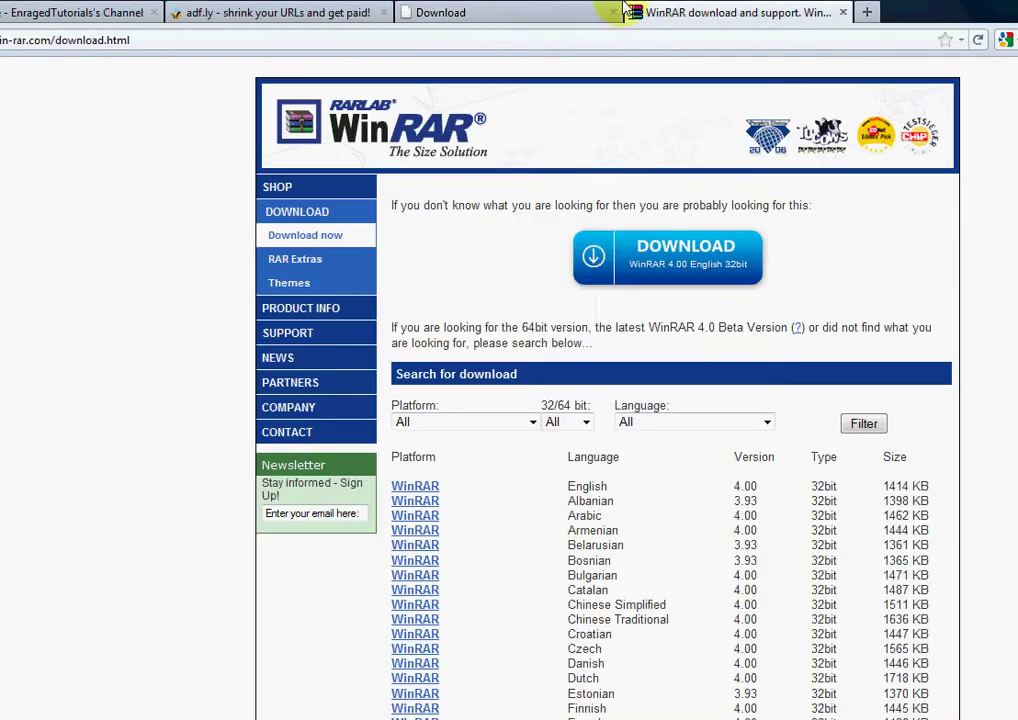
{"action": "left_click", "coordinate": [505, 12]}
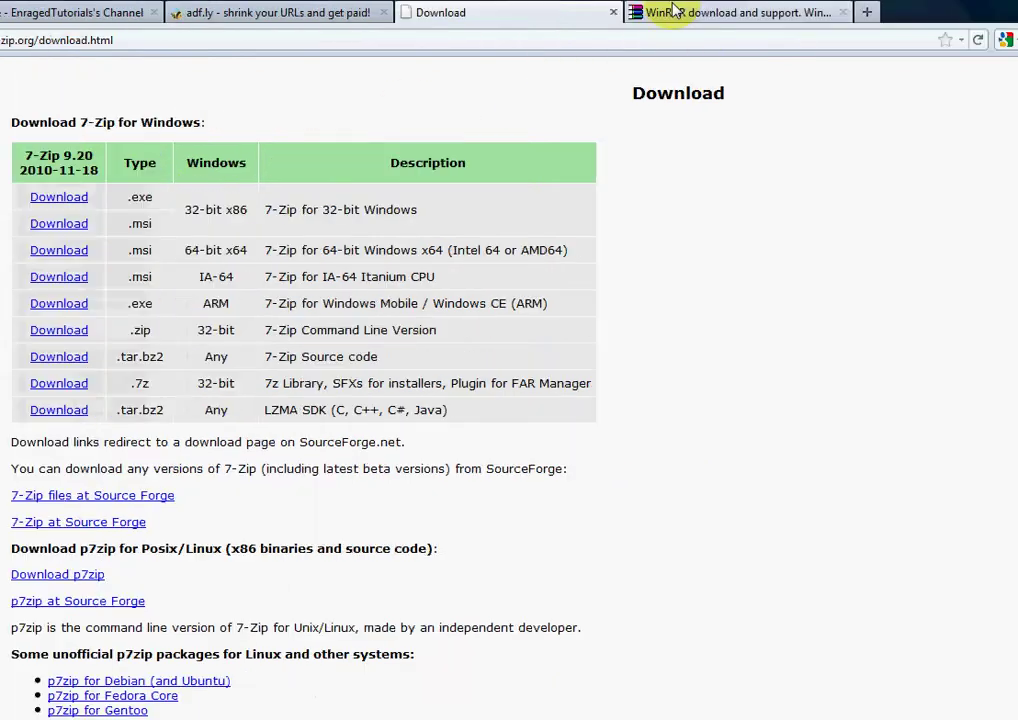
{"action": "left_click", "coordinate": [675, 11]}
{"action": "left_click", "coordinate": [517, 9]}
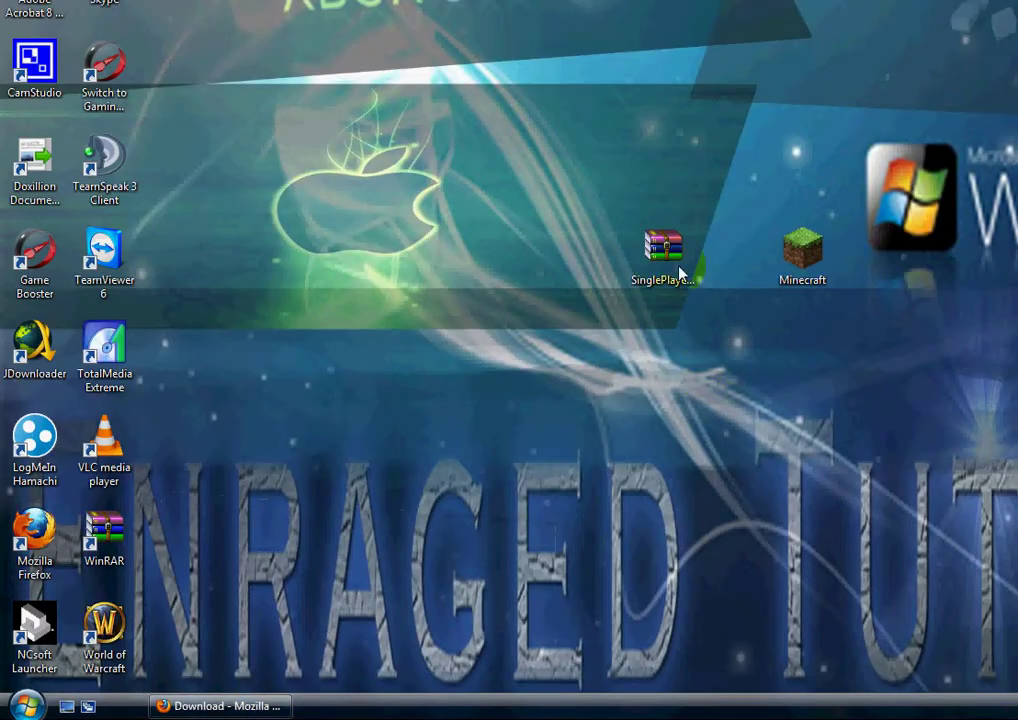
Step: Open the SinglePlayerCommands zip from the desktop in WinRAR and reposition its window
{"action": "double_click", "coordinate": [678, 263]}
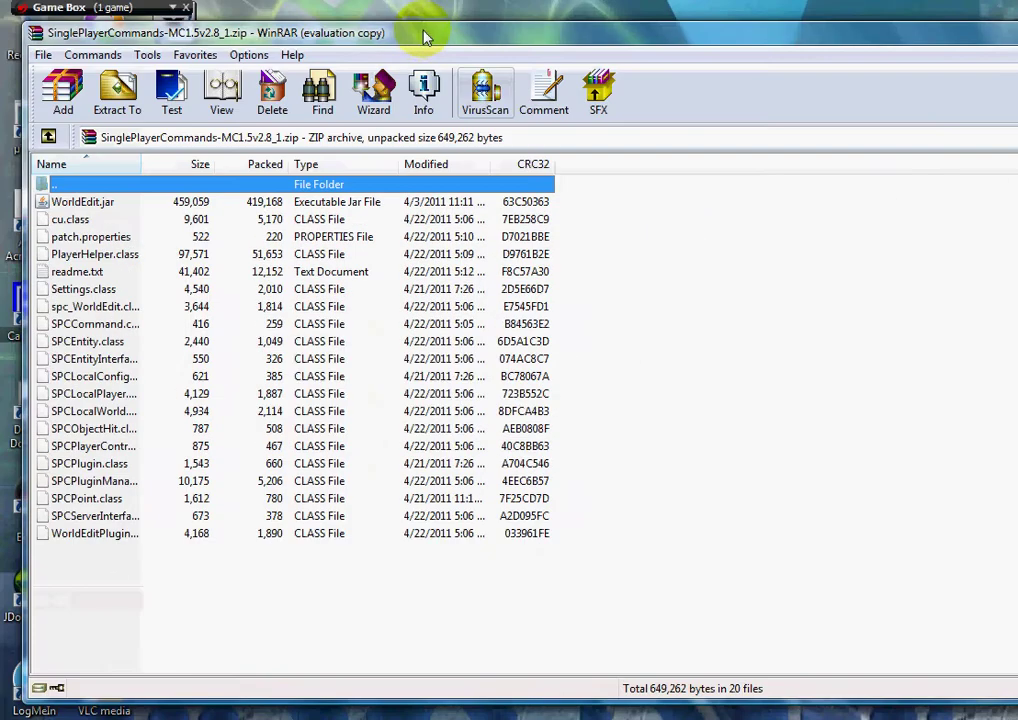
{"action": "left_click_drag", "start_coordinate": [478, 32], "coordinate": [795, 58]}
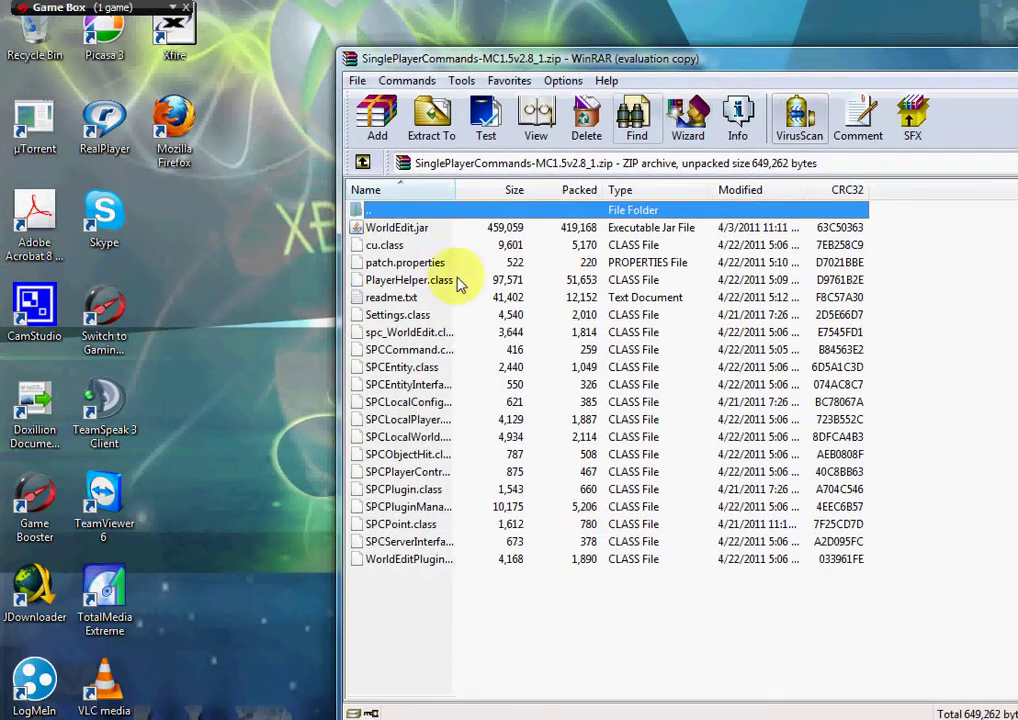
{"action": "left_click", "coordinate": [400, 228]}
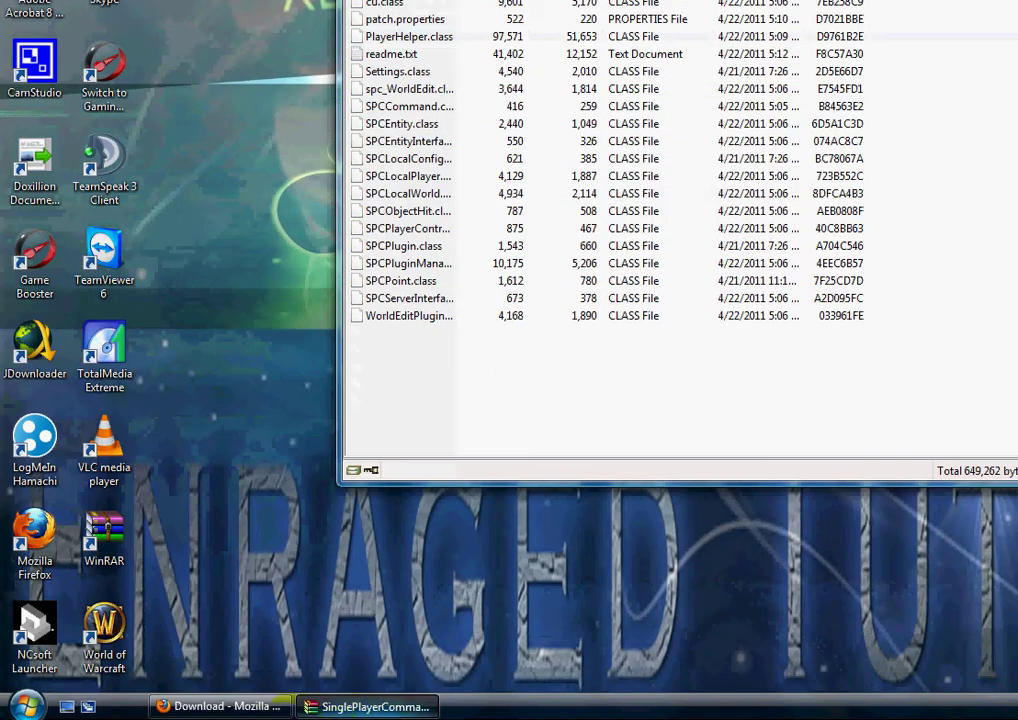
Step: Find the Run command and use it to open the %appdata% folder
{"action": "left_click", "coordinate": [20, 709]}
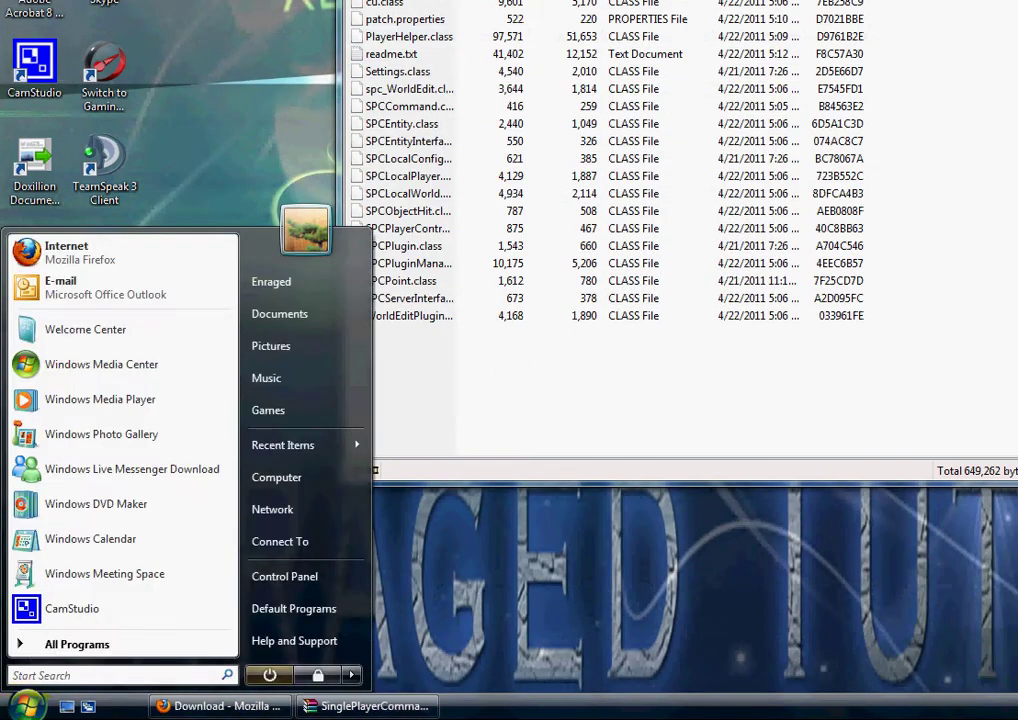
{"action": "type", "text": "run"}
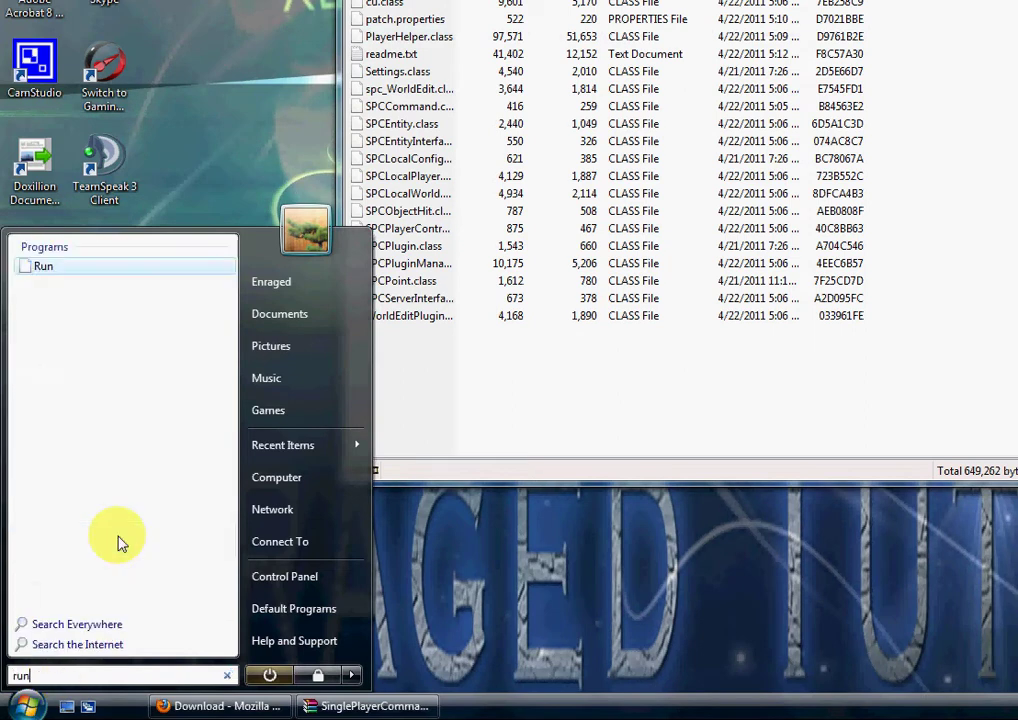
{"action": "left_click", "coordinate": [92, 280]}
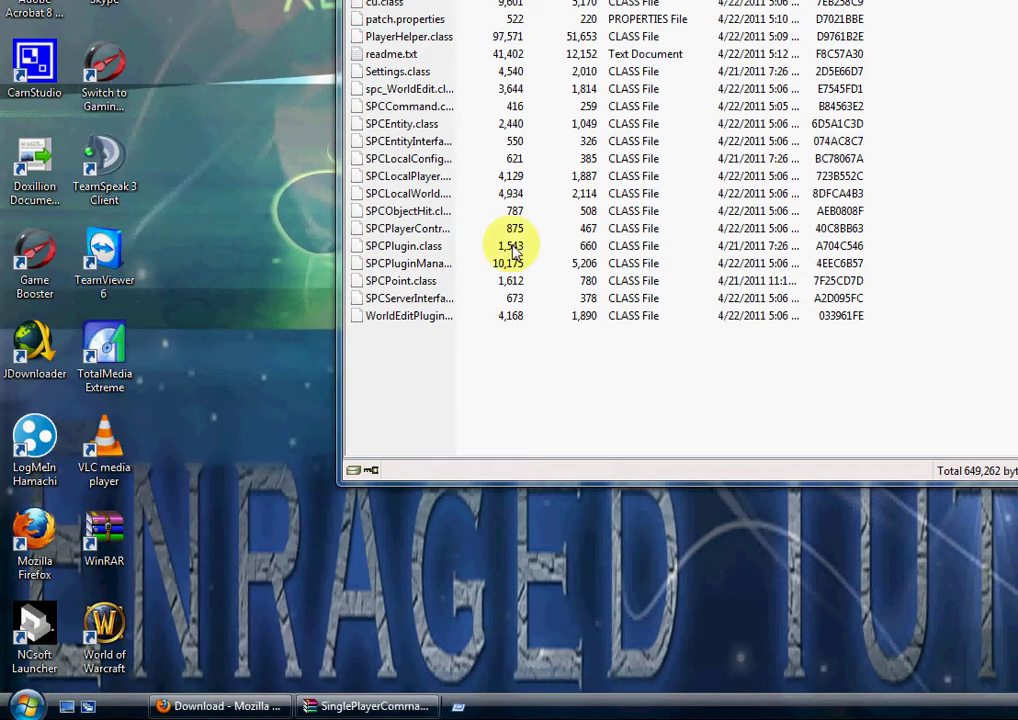
{"action": "left_click_drag", "start_coordinate": [200, 490], "coordinate": [808, 325]}
{"action": "left_click_drag", "start_coordinate": [651, 325], "coordinate": [670, 311]}
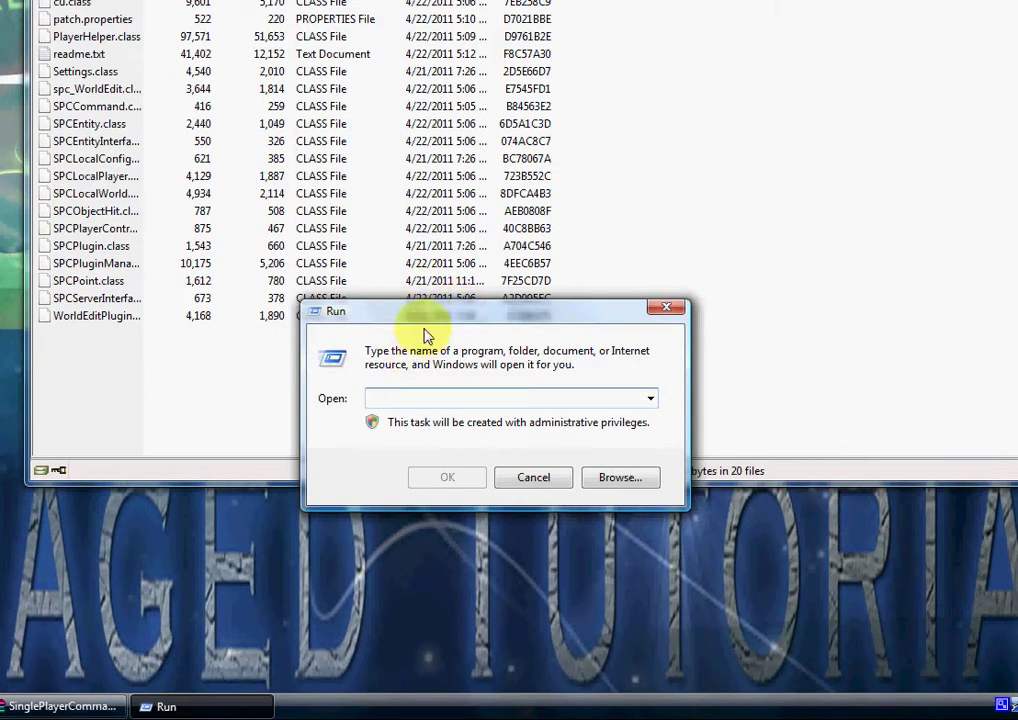
{"action": "left_click_drag", "start_coordinate": [429, 313], "coordinate": [493, 238]}
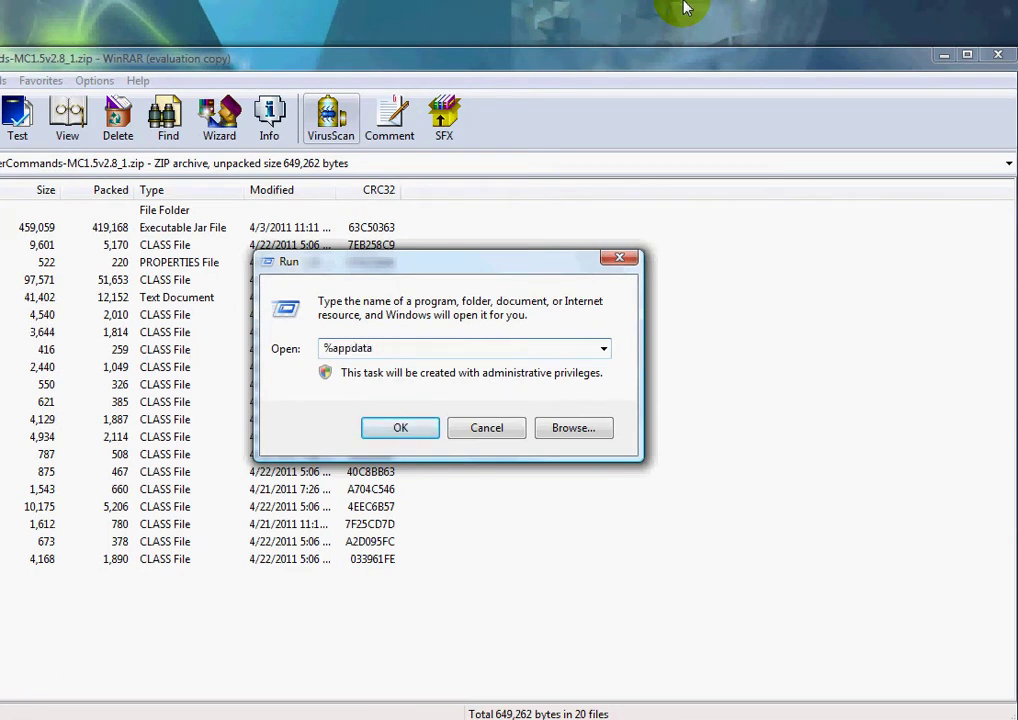
{"action": "type", "text": "%"}
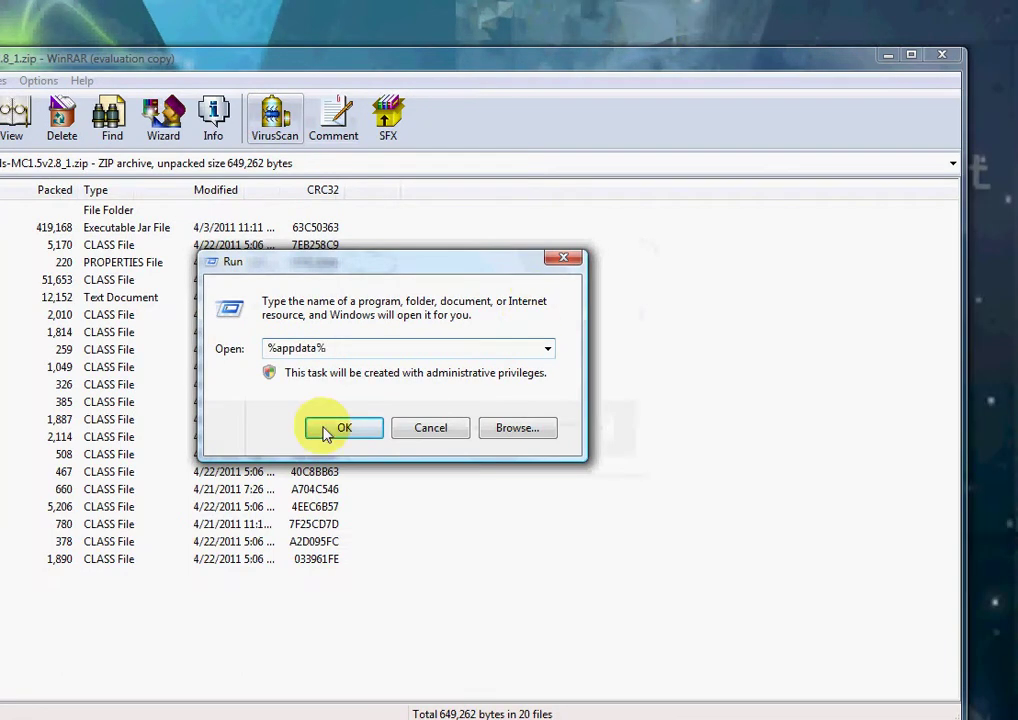
{"action": "left_click", "coordinate": [400, 427]}
Step: Open the .minecraft folder and move the saves folder out of it
{"action": "left_click_drag", "start_coordinate": [291, 62], "coordinate": [633, 62]}
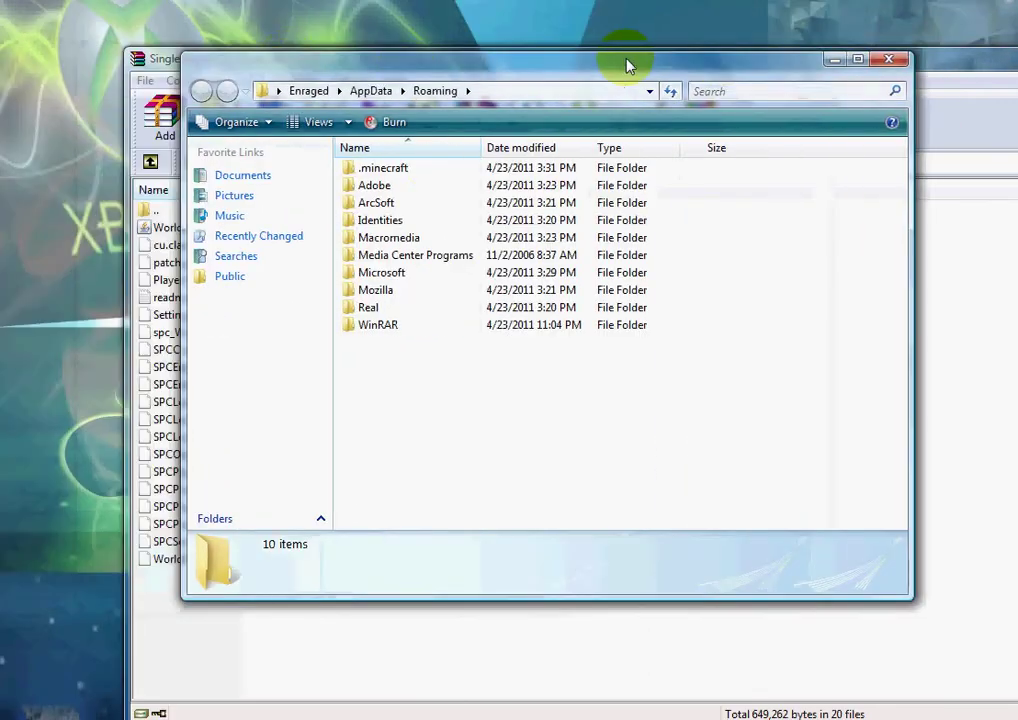
{"action": "double_click", "coordinate": [369, 170]}
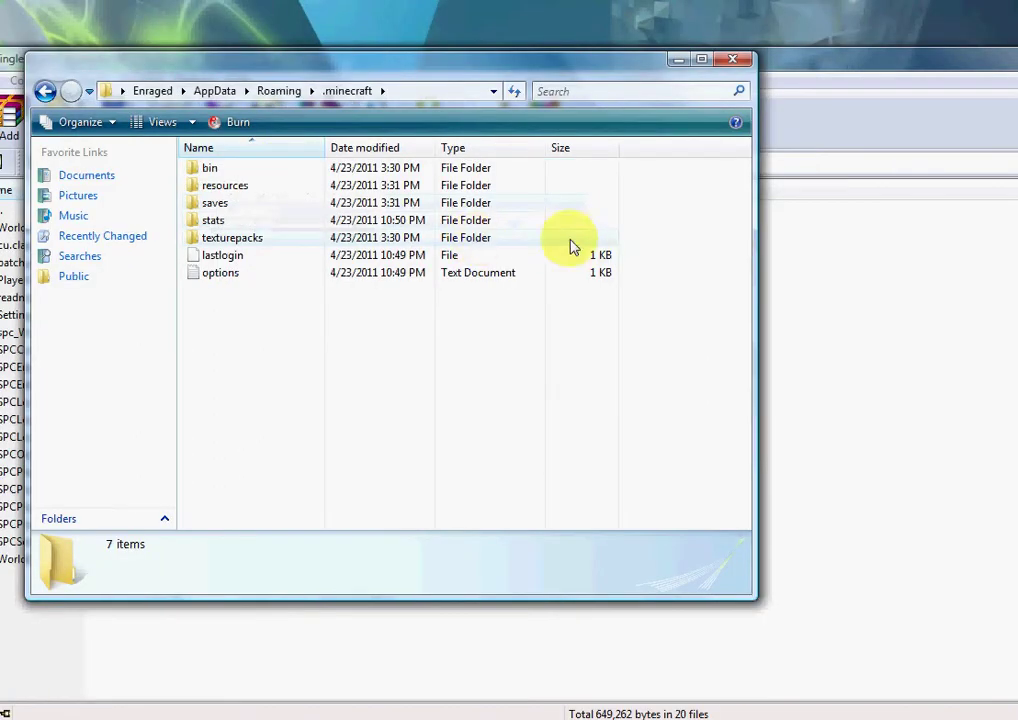
{"action": "left_click_drag", "start_coordinate": [489, 222], "coordinate": [478, 204]}
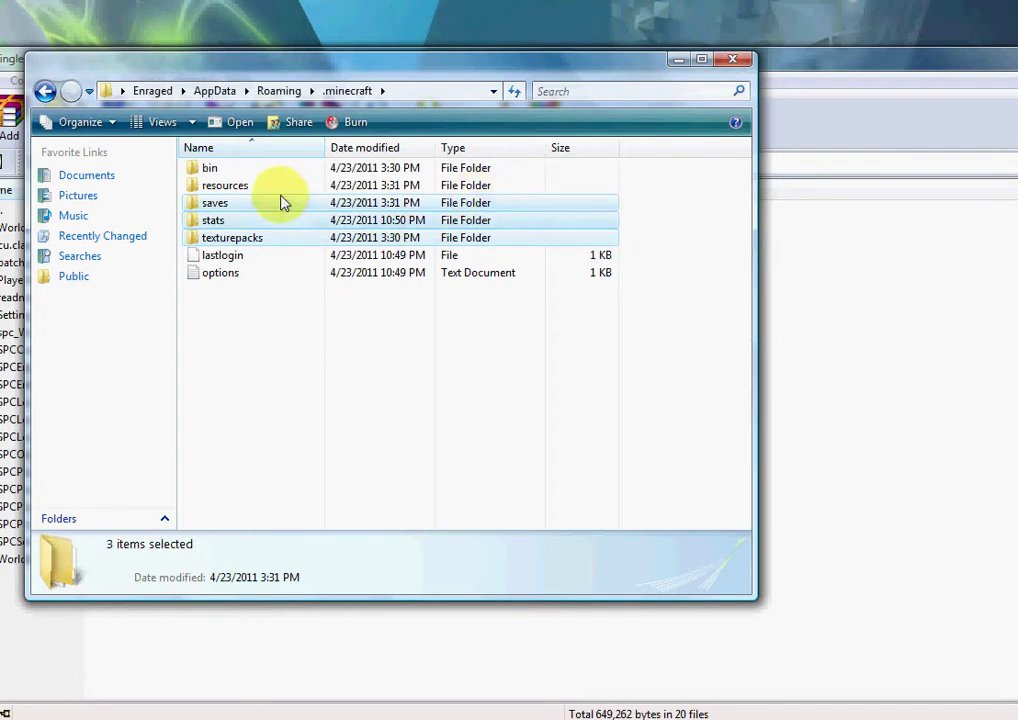
{"action": "left_click", "coordinate": [225, 203]}
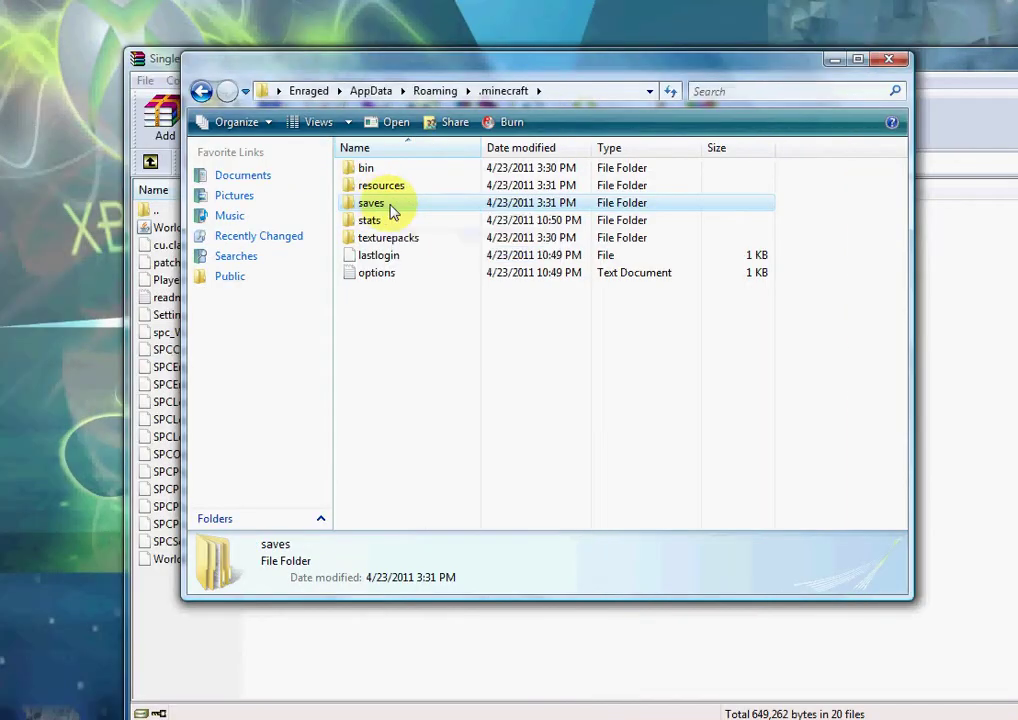
{"action": "left_click_drag", "start_coordinate": [391, 211], "coordinate": [375, 618]}
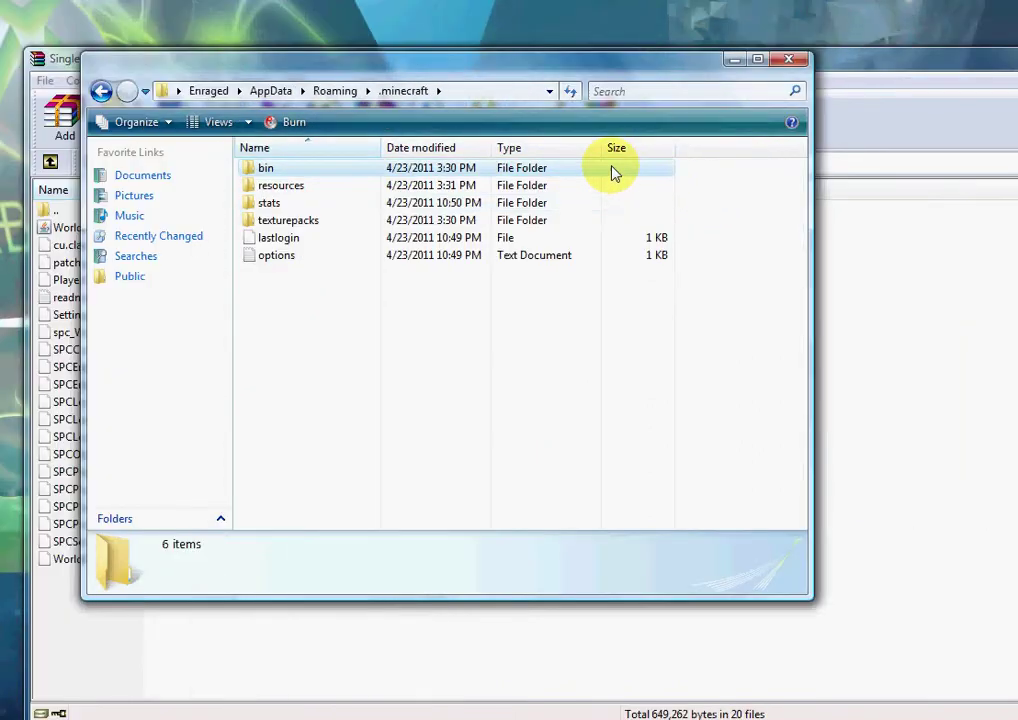
Step: Open the bin folder and open minecraft.jar with WinRAR archiver, keeping it as the default program for that file type
{"action": "double_click", "coordinate": [925, 170]}
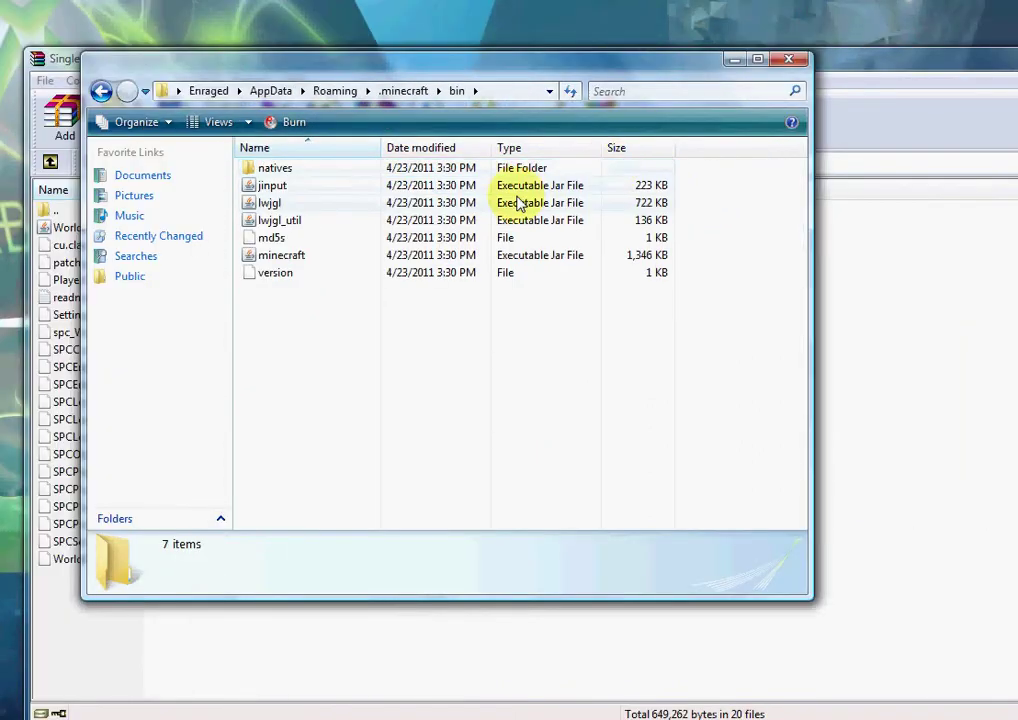
{"action": "left_click", "coordinate": [285, 257]}
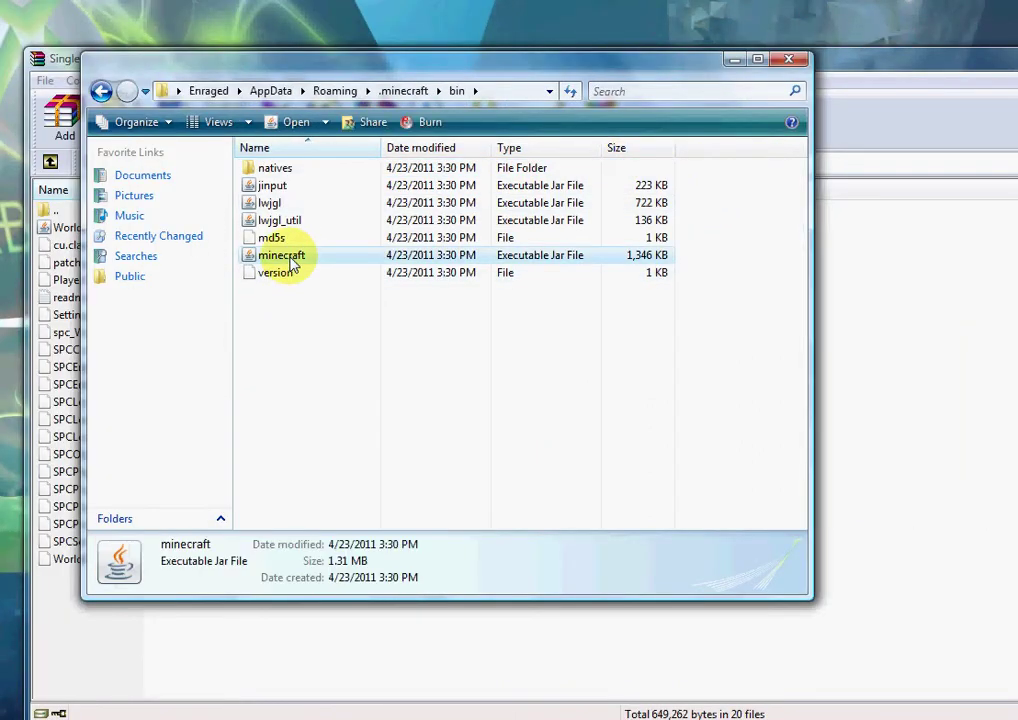
{"action": "right_click", "coordinate": [412, 263]}
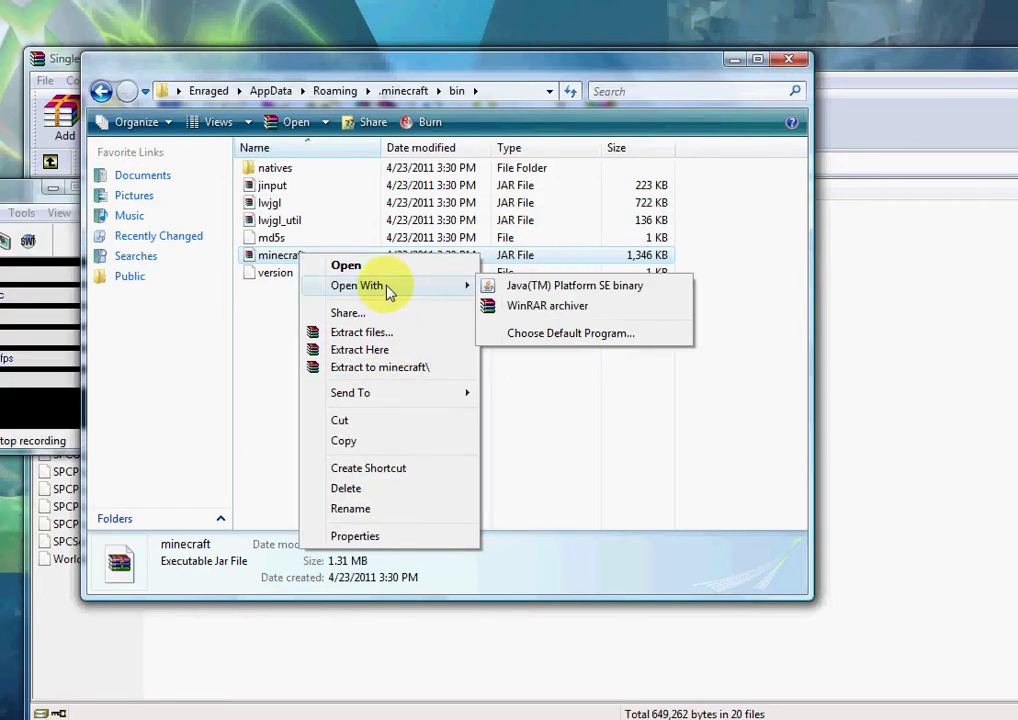
{"action": "left_click", "coordinate": [548, 343]}
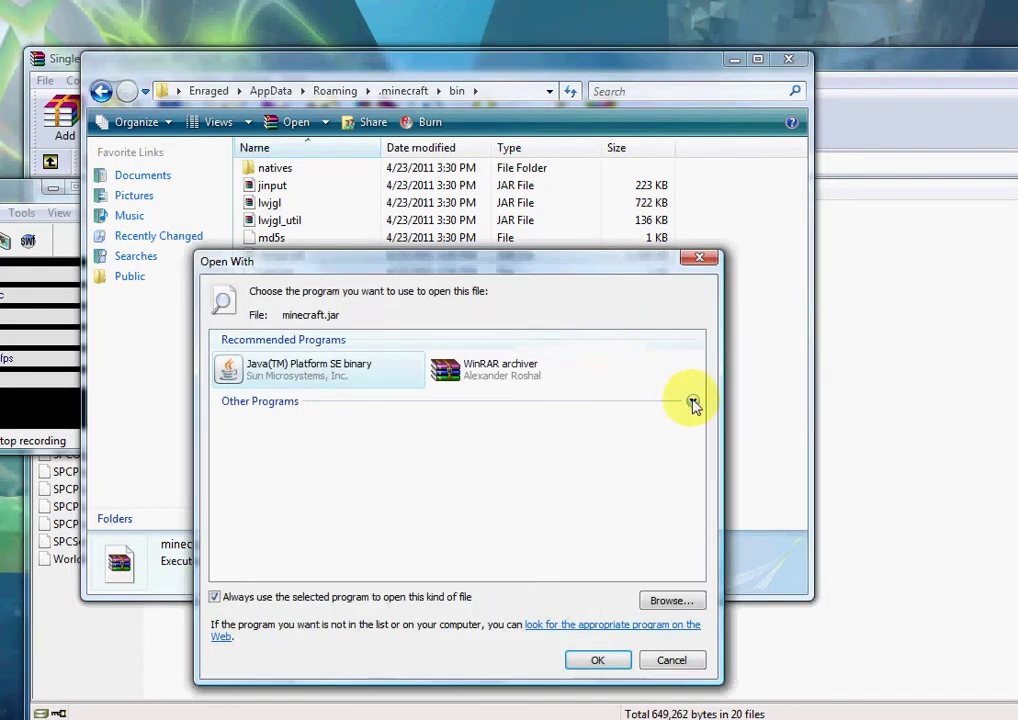
{"action": "left_click", "coordinate": [694, 405]}
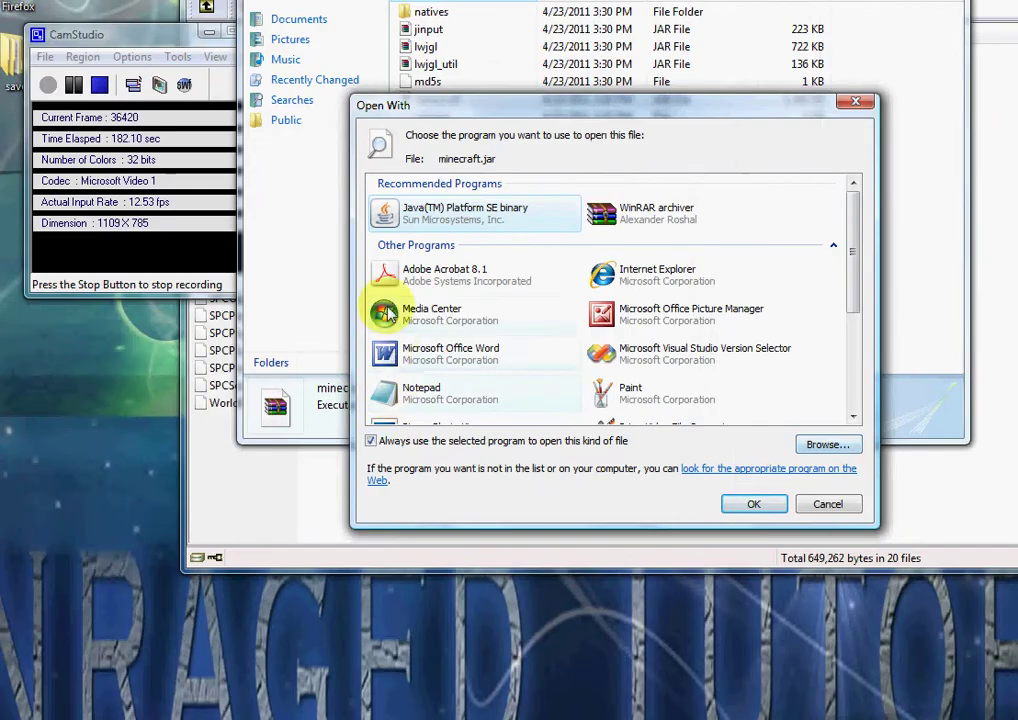
{"action": "left_click", "coordinate": [641, 215]}
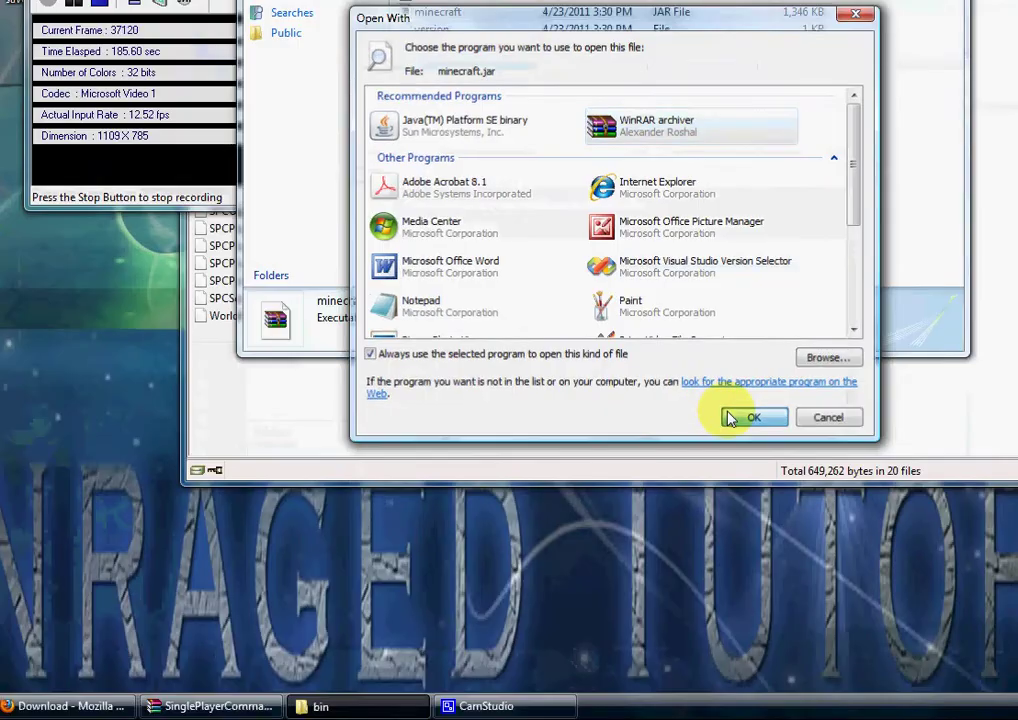
{"action": "left_click", "coordinate": [910, 417]}
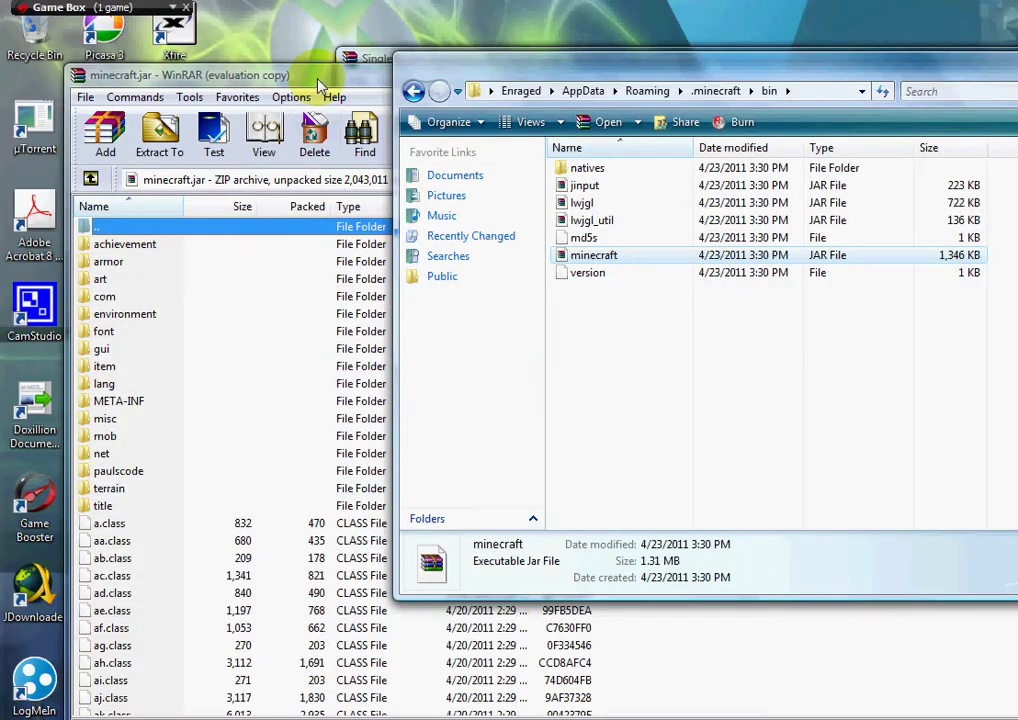
Step: Delete the META-INF folder from the minecraft.jar archive
{"action": "left_click_drag", "start_coordinate": [318, 84], "coordinate": [558, 95]}
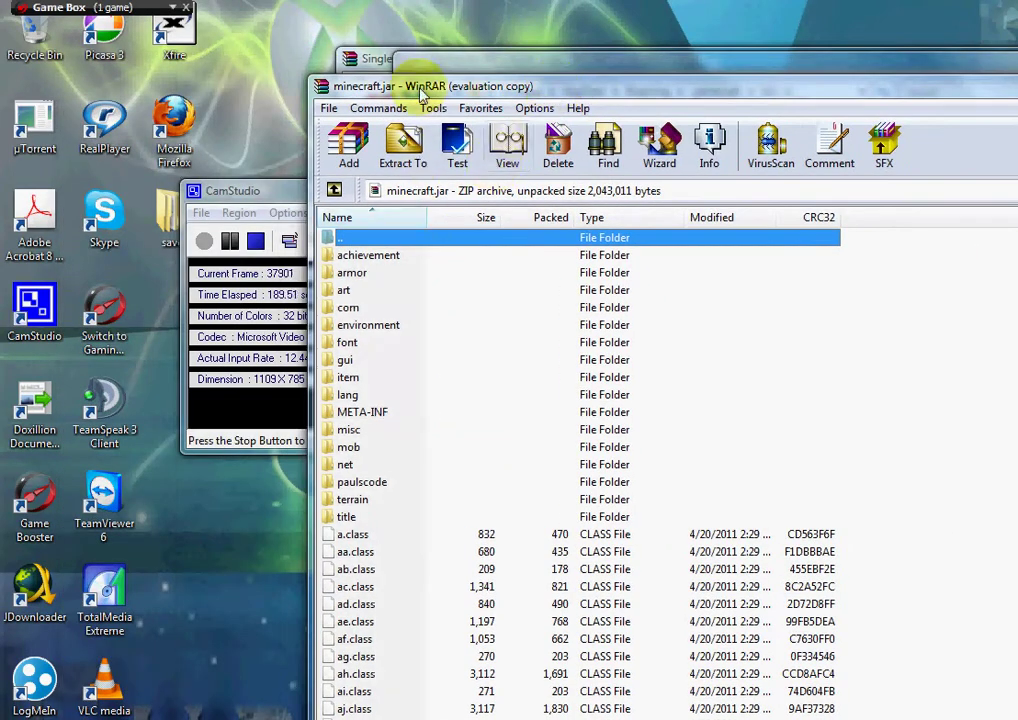
{"action": "left_click_drag", "start_coordinate": [410, 80], "coordinate": [476, 84]}
{"action": "left_click", "coordinate": [445, 404]}
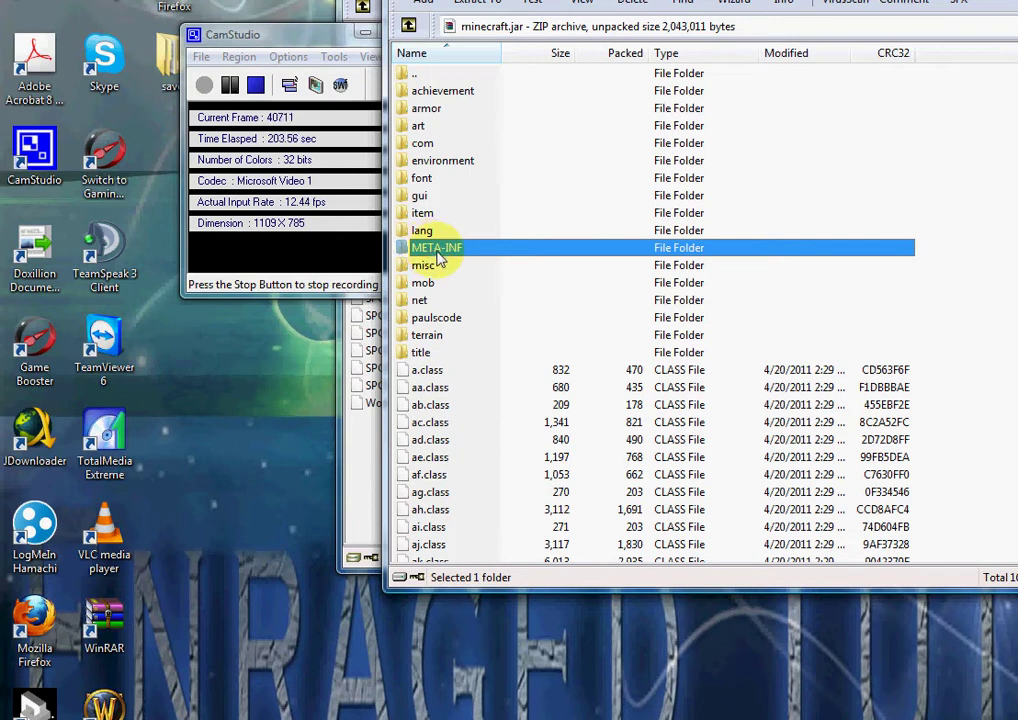
{"action": "right_click", "coordinate": [481, 252]}
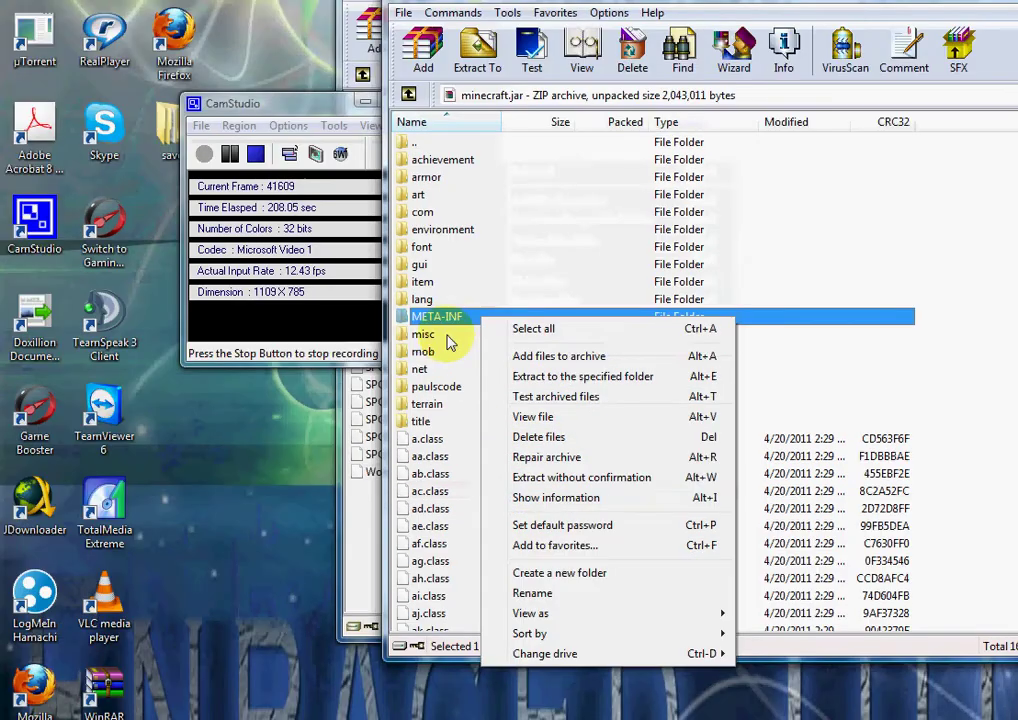
{"action": "left_click", "coordinate": [447, 166]}
{"action": "right_click", "coordinate": [447, 323]}
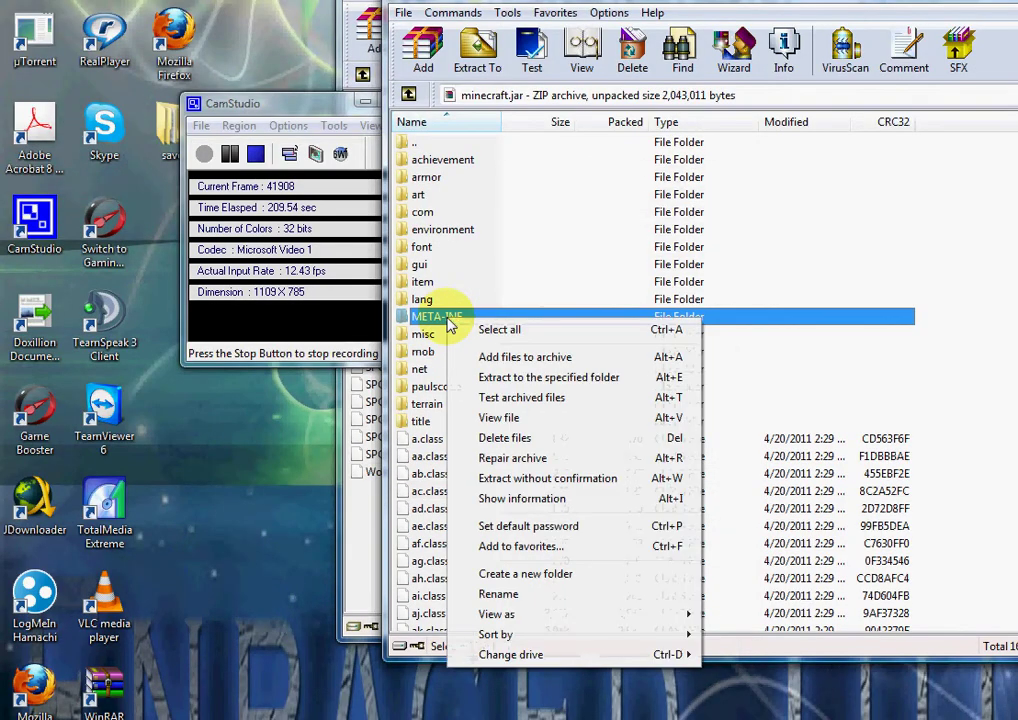
{"action": "left_click", "coordinate": [538, 443]}
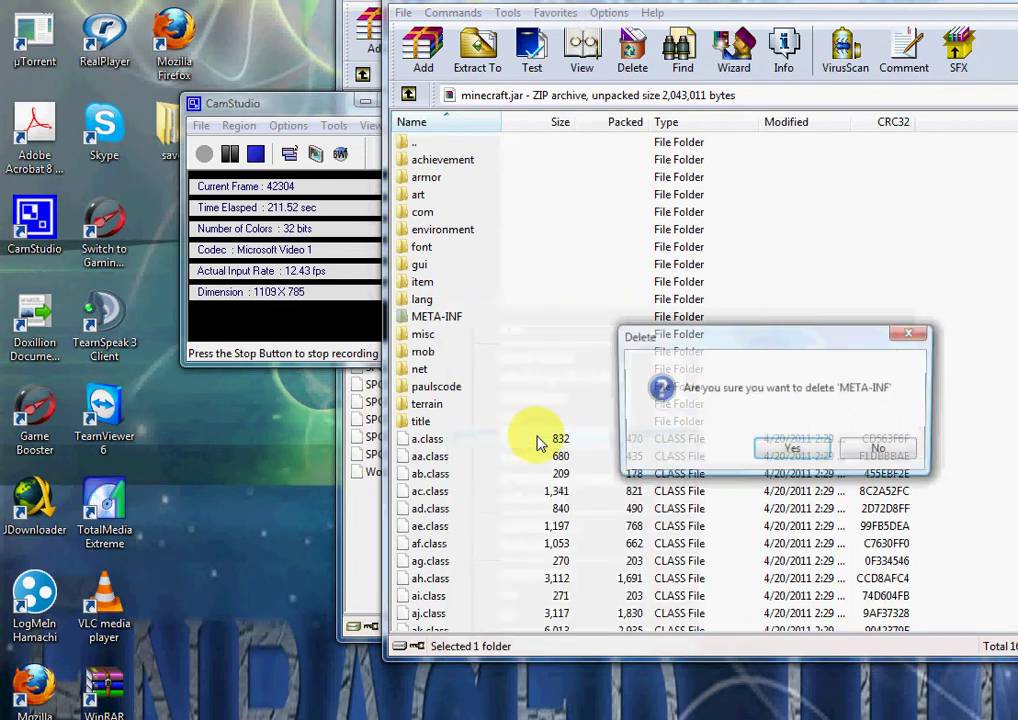
{"action": "left_click", "coordinate": [779, 450]}
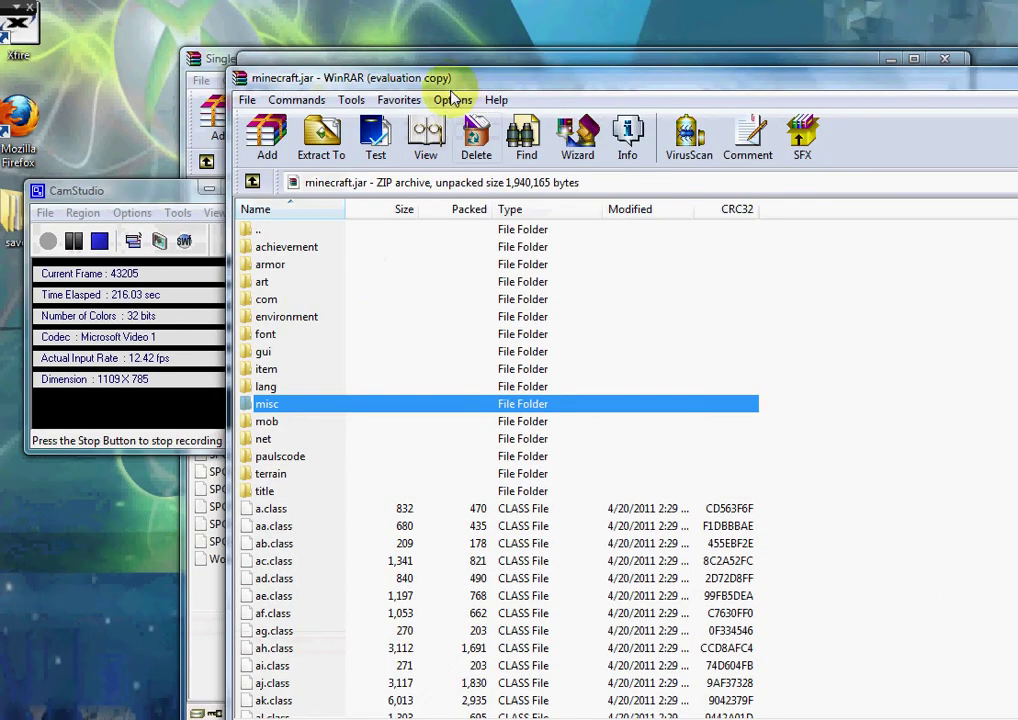
Step: Arrange the SinglePlayerCommands zip and minecraft.jar windows side by side so both file lists are accessible
{"action": "left_click_drag", "start_coordinate": [450, 72], "coordinate": [454, 386]}
{"action": "left_click", "coordinate": [728, 67]}
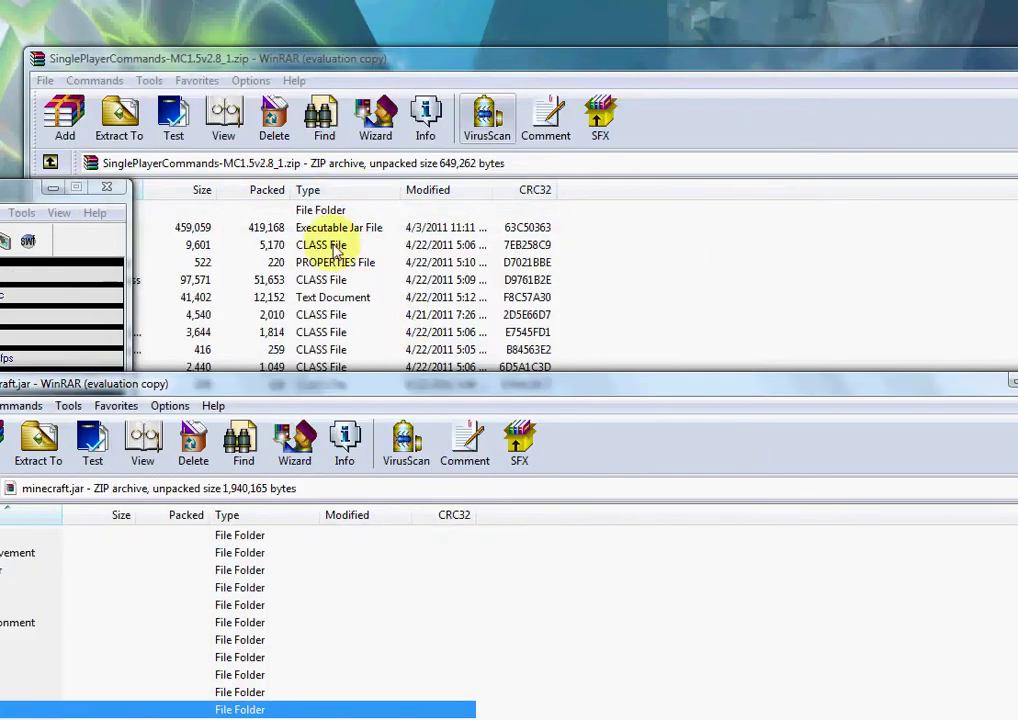
{"action": "left_click", "coordinate": [330, 70]}
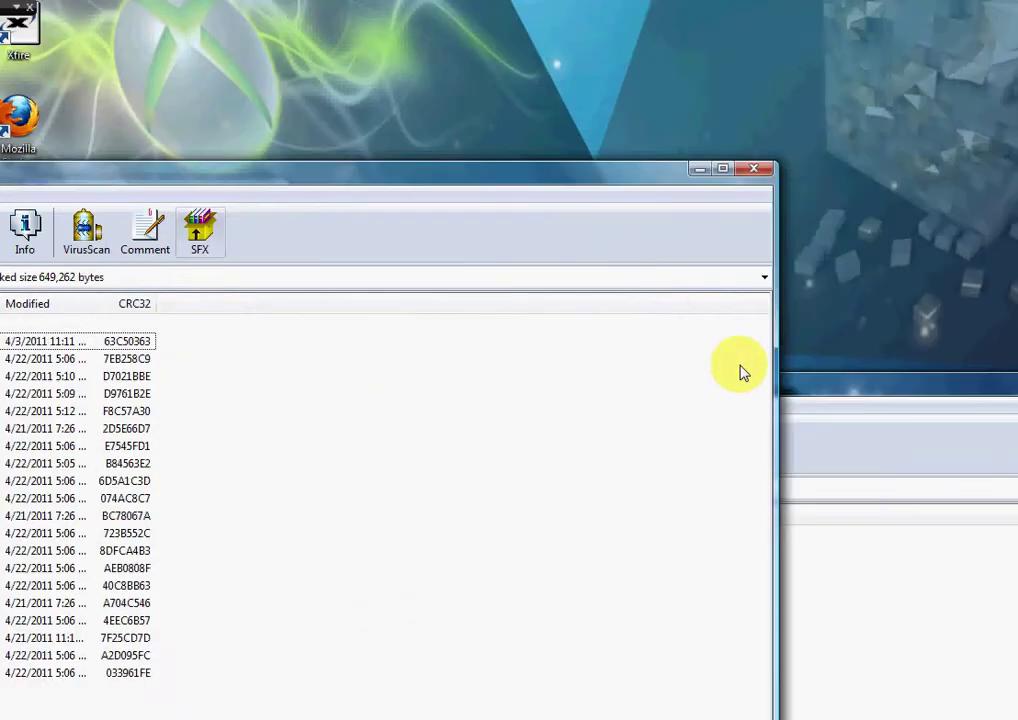
{"action": "left_click_drag", "start_coordinate": [750, 360], "coordinate": [930, 193]}
{"action": "left_click_drag", "start_coordinate": [454, 192], "coordinate": [762, 168]}
{"action": "left_click_drag", "start_coordinate": [277, 182], "coordinate": [357, 195]}
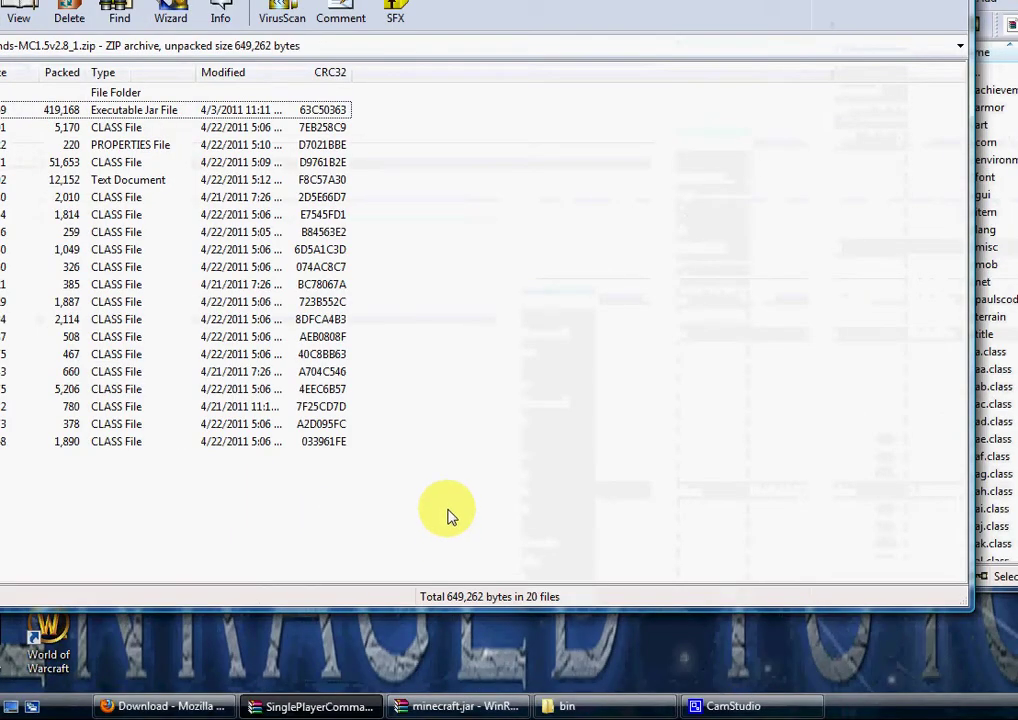
Step: Add all the class files below the readme in the SinglePlayerCommands zip to minecraft.jar using Add and replace files
{"action": "left_click_drag", "start_coordinate": [446, 506], "coordinate": [686, 400]}
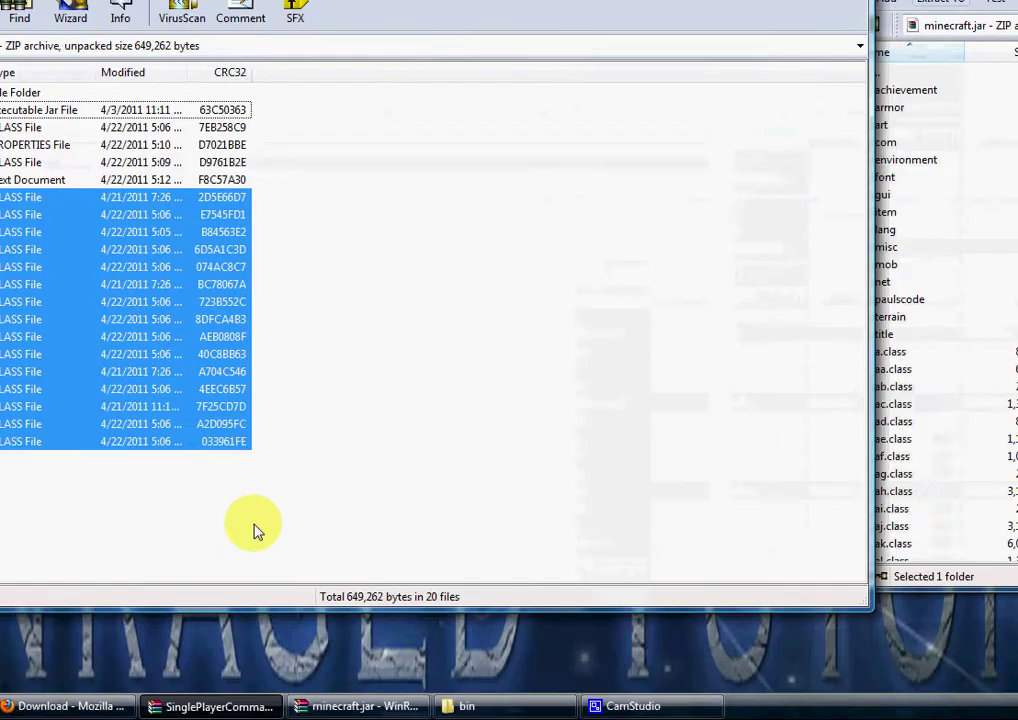
{"action": "left_click_drag", "start_coordinate": [42, 226], "coordinate": [290, 323]}
{"action": "left_click_drag", "start_coordinate": [440, 467], "coordinate": [202, 208]}
{"action": "left_click_drag", "start_coordinate": [52, 285], "coordinate": [1017, 333]}
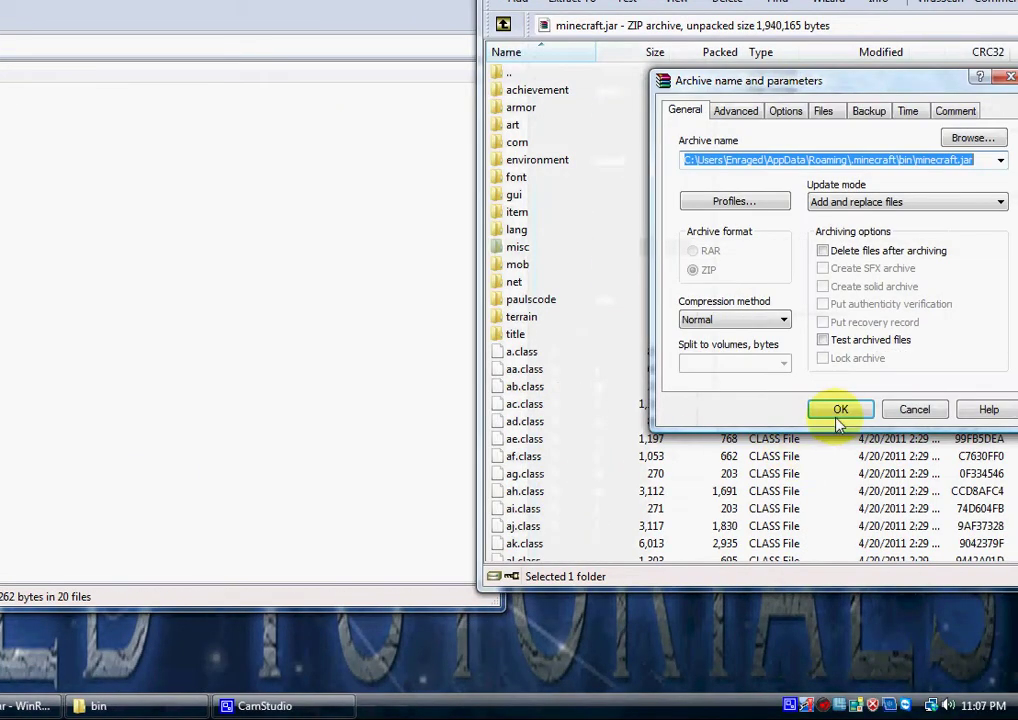
{"action": "left_click", "coordinate": [839, 412]}
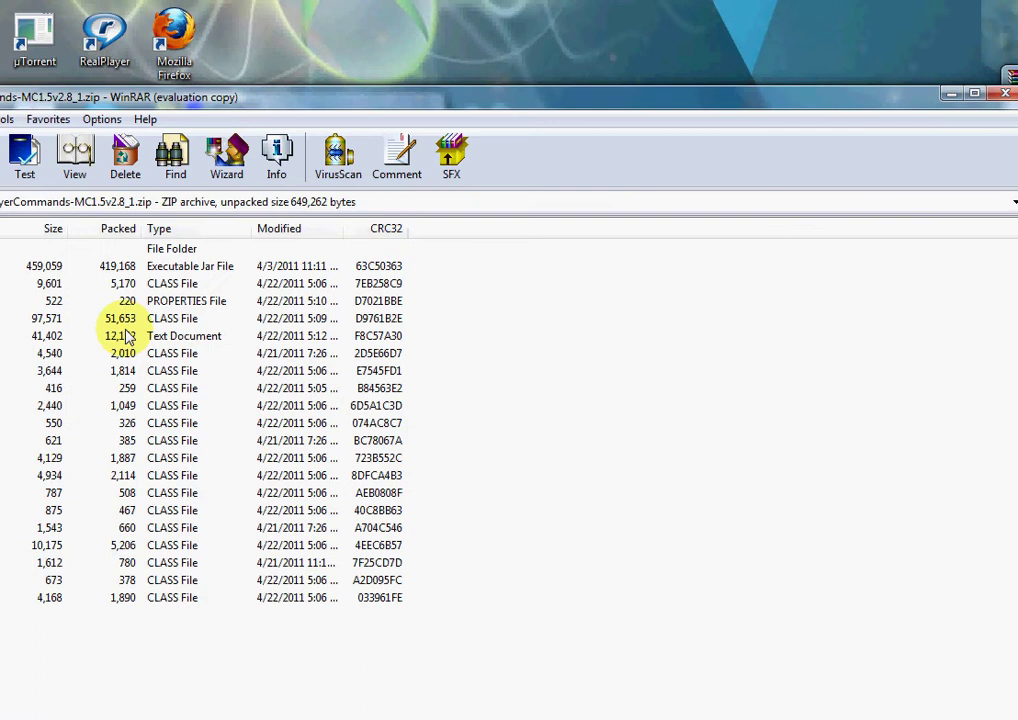
Step: Add the Player class file and cu.class from the SinglePlayerCommands zip to minecraft.jar, keeping the default archive parameters
{"action": "left_click", "coordinate": [155, 318]}
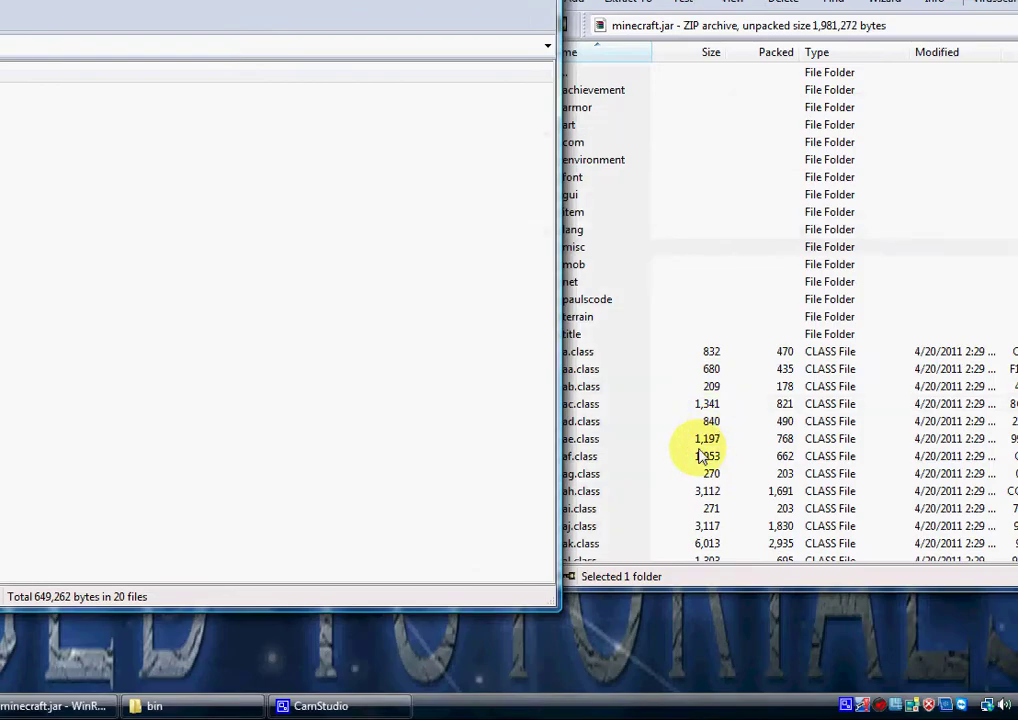
{"action": "left_click_drag", "start_coordinate": [700, 456], "coordinate": [631, 220]}
{"action": "left_click", "coordinate": [845, 410]}
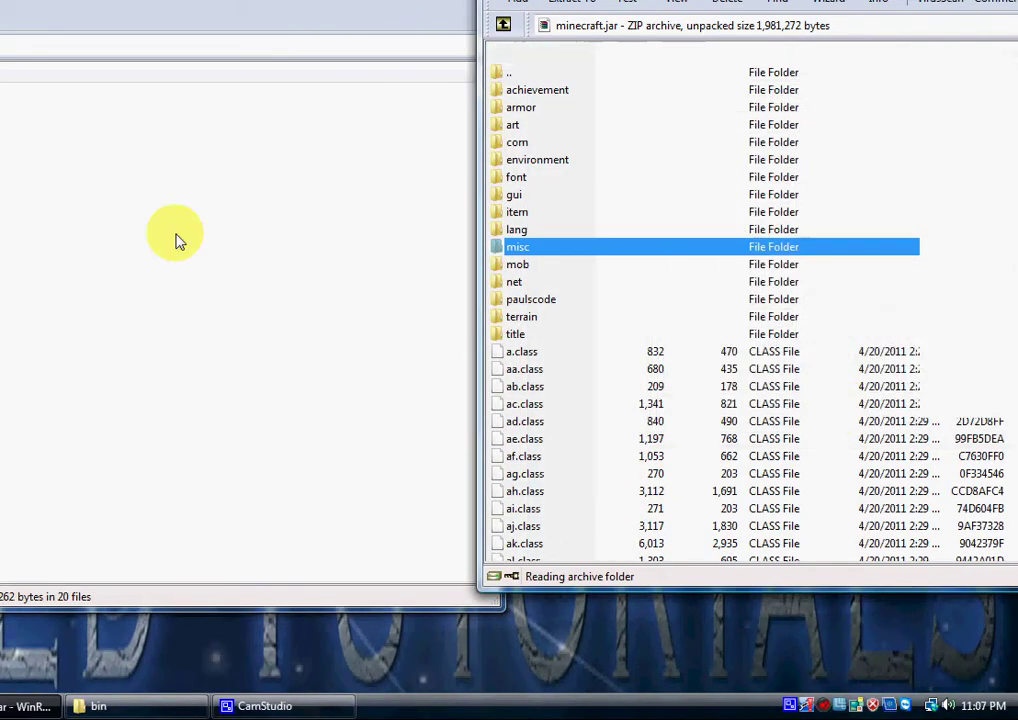
{"action": "left_click", "coordinate": [148, 286]}
{"action": "left_click_drag", "start_coordinate": [148, 286], "coordinate": [693, 518]}
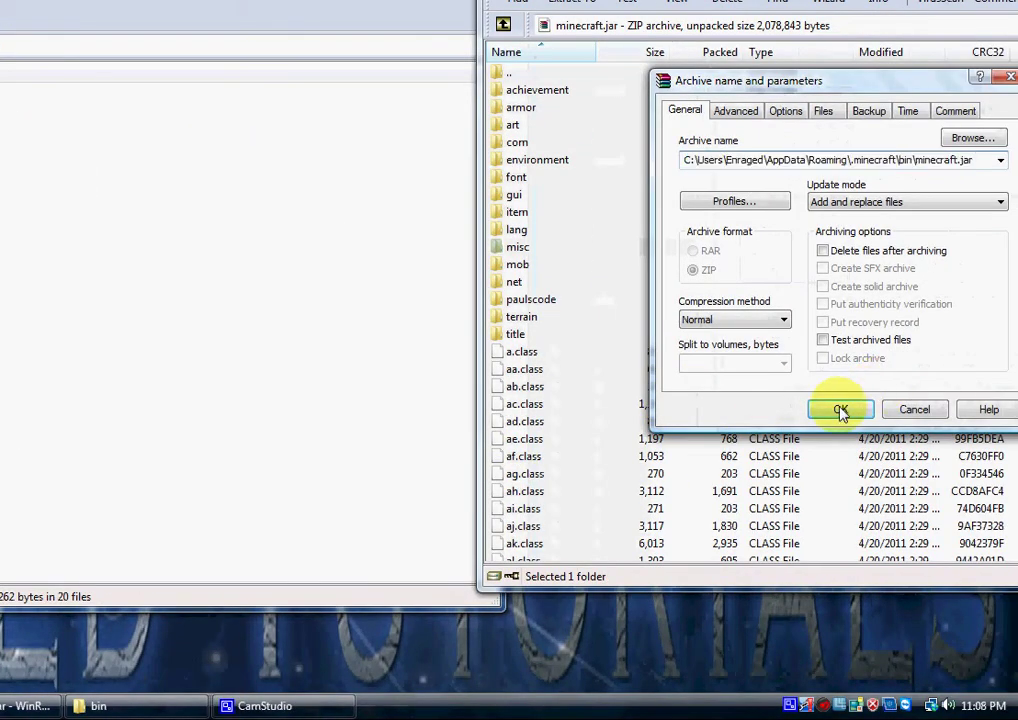
{"action": "left_click", "coordinate": [841, 410]}
{"action": "left_click", "coordinate": [316, 480]}
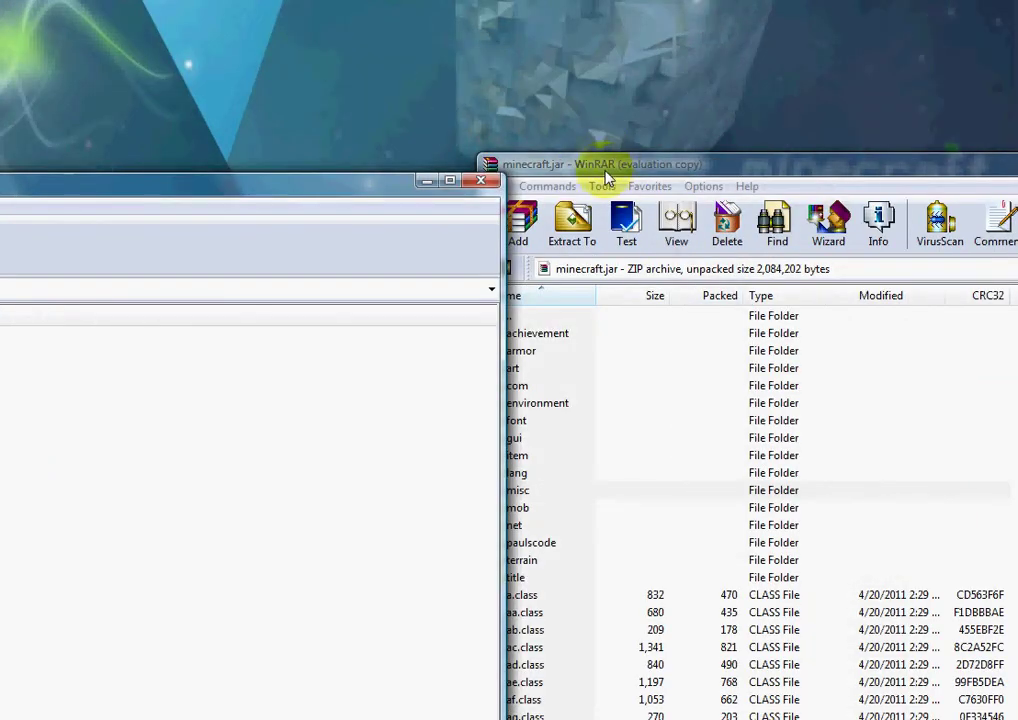
Step: Reposition the minecraft.jar archive window and close it
{"action": "left_click_drag", "start_coordinate": [605, 178], "coordinate": [484, 250]}
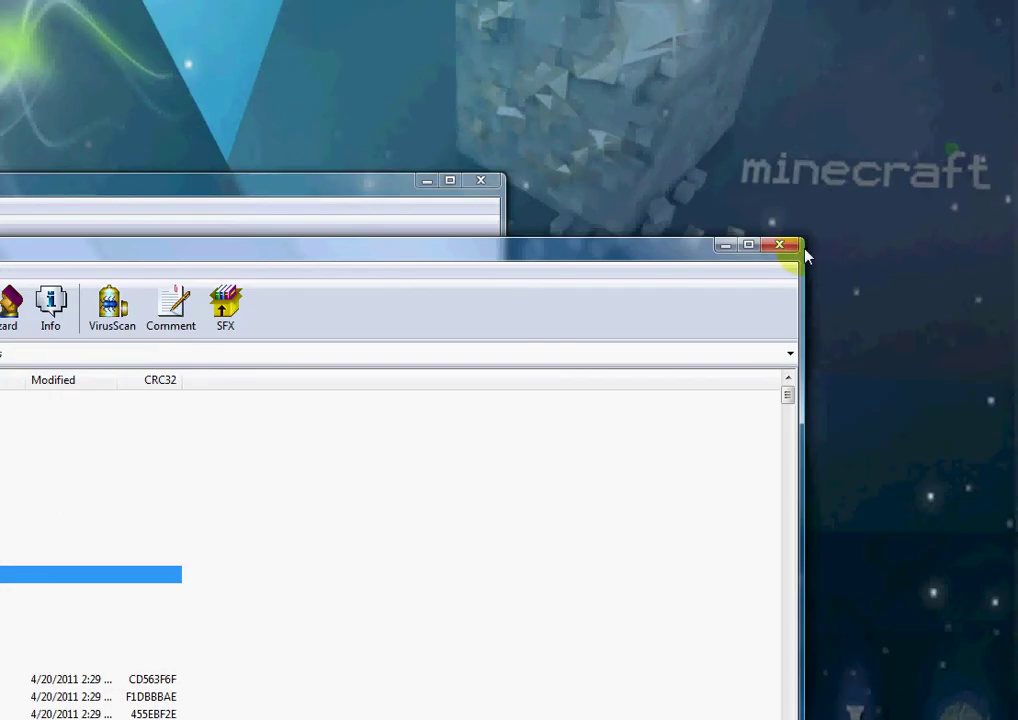
{"action": "left_click_drag", "start_coordinate": [806, 257], "coordinate": [799, 255]}
{"action": "left_click", "coordinate": [785, 250]}
Step: Copy WorldEdit.jar from the SinglePlayerCommands zip into the bin folder, then return to the .minecraft folder
{"action": "left_click", "coordinate": [268, 707]}
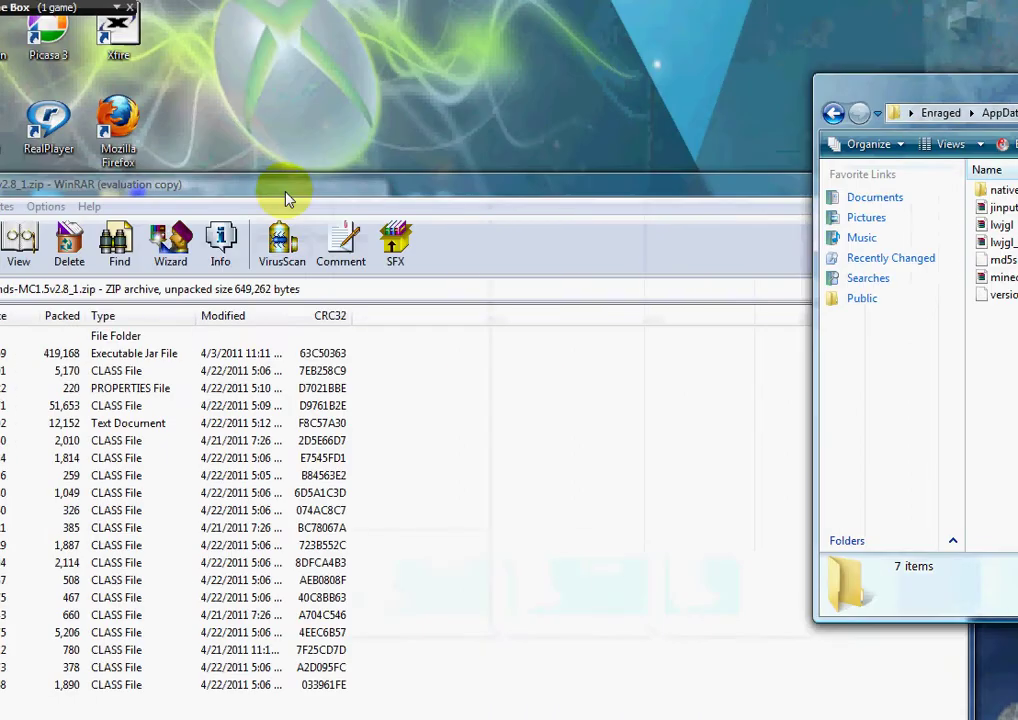
{"action": "left_click_drag", "start_coordinate": [0, 192], "coordinate": [142, 343]}
{"action": "left_click", "coordinate": [262, 341]}
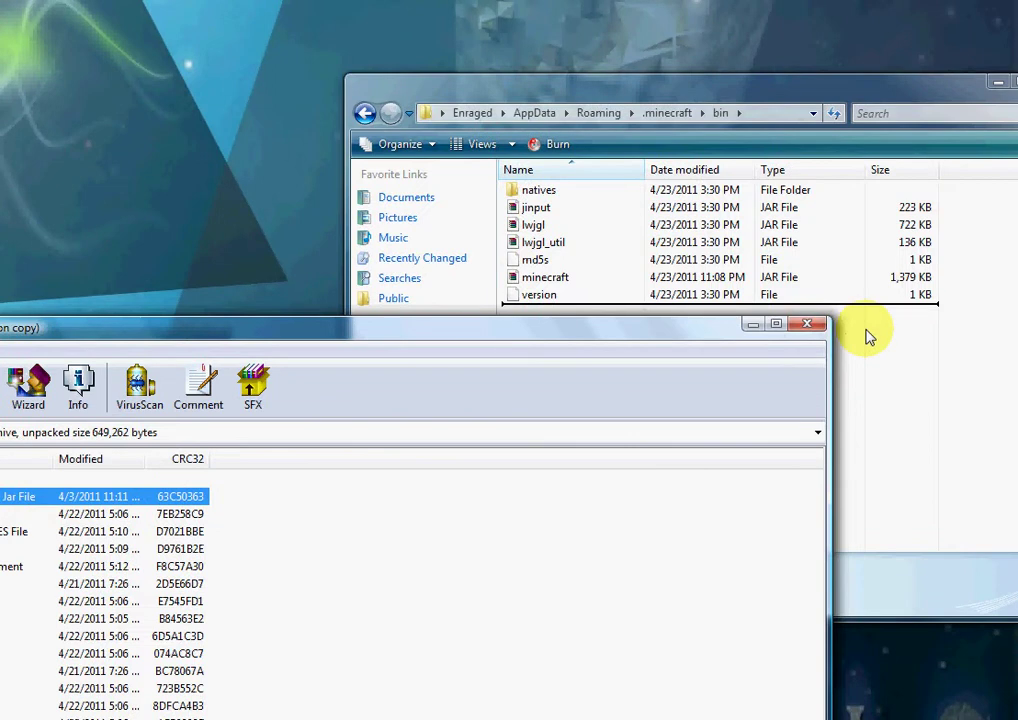
{"action": "left_click_drag", "start_coordinate": [870, 337], "coordinate": [863, 336]}
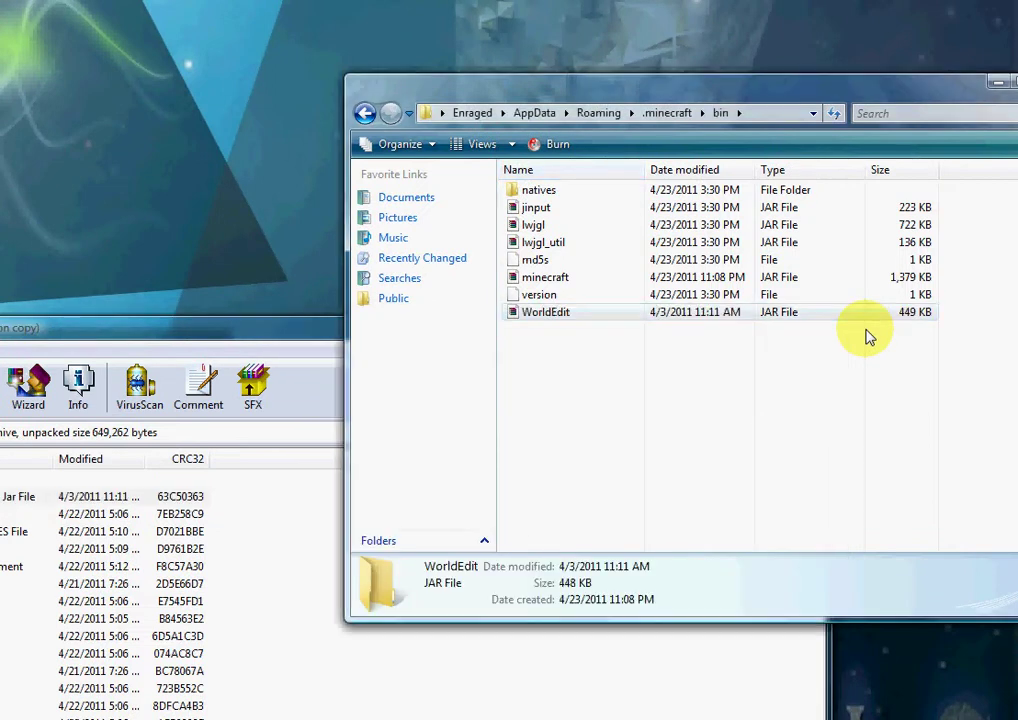
{"action": "left_click", "coordinate": [365, 112]}
{"action": "double_click", "coordinate": [570, 190]}
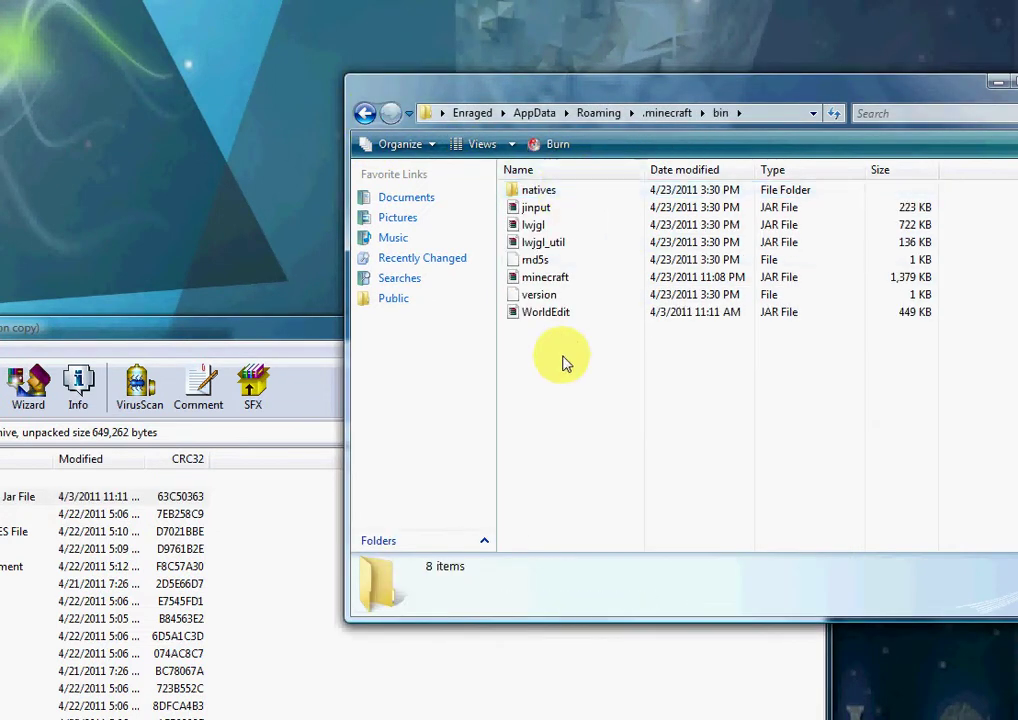
{"action": "left_click", "coordinate": [365, 112]}
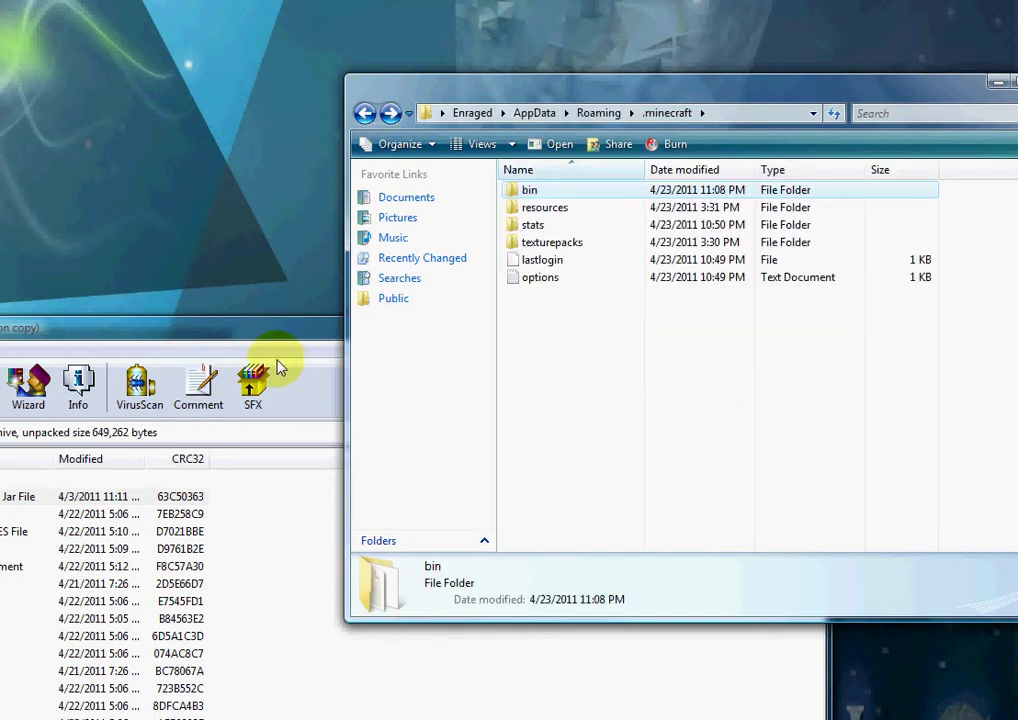
Step: Close the SinglePlayerCommands zip window and minimize the .minecraft folder window
{"action": "left_click_drag", "start_coordinate": [262, 334], "coordinate": [145, 336]}
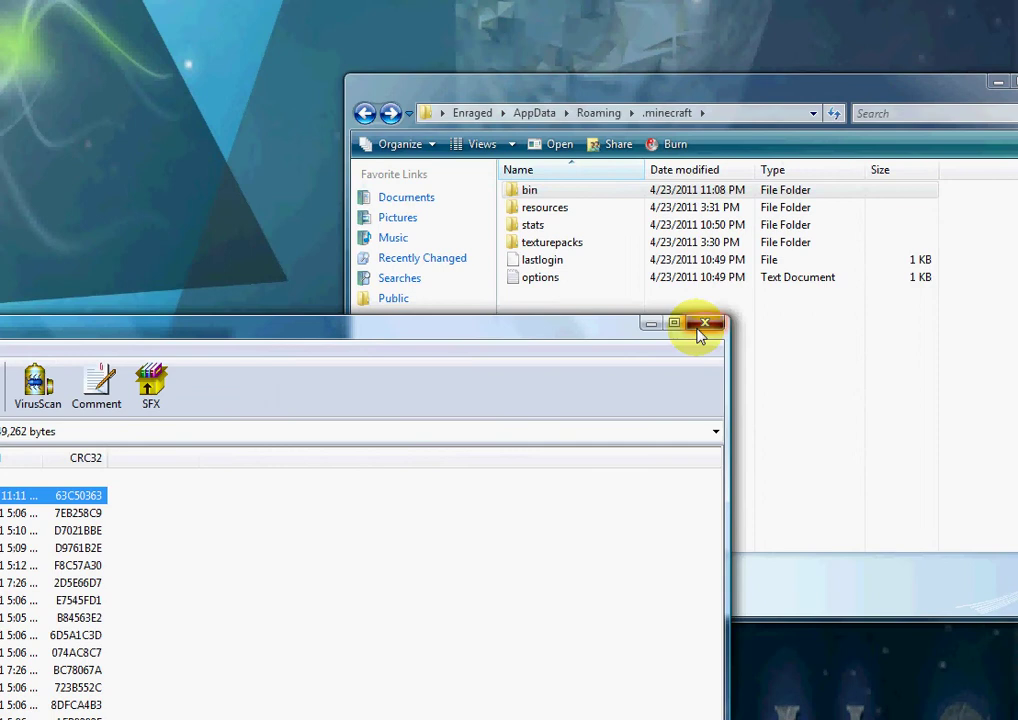
{"action": "left_click", "coordinate": [703, 326]}
{"action": "left_click_drag", "start_coordinate": [666, 95], "coordinate": [345, 130]}
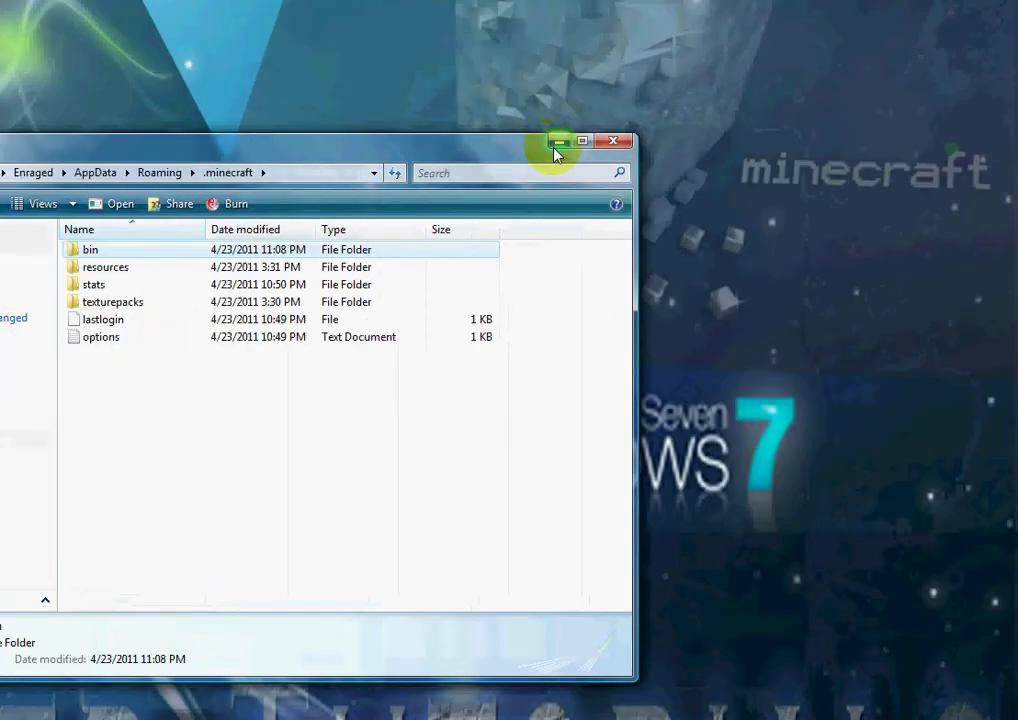
{"action": "left_click", "coordinate": [557, 142]}
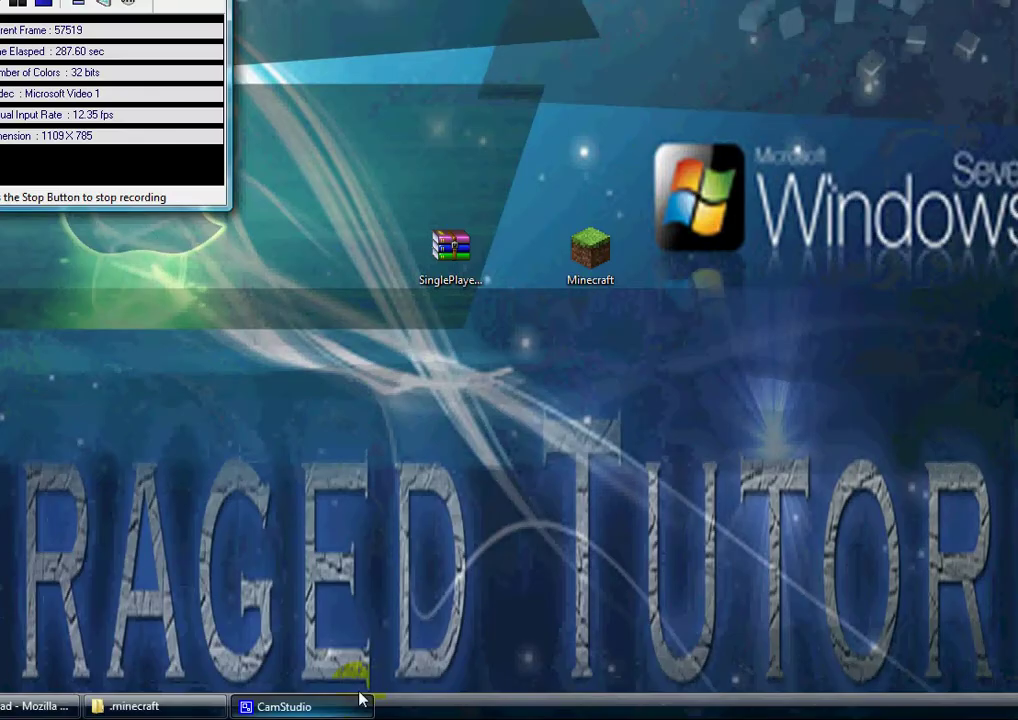
Step: Launch Minecraft from the desktop, allow it to run, and log in with the remembered account details
{"action": "double_click", "coordinate": [595, 279]}
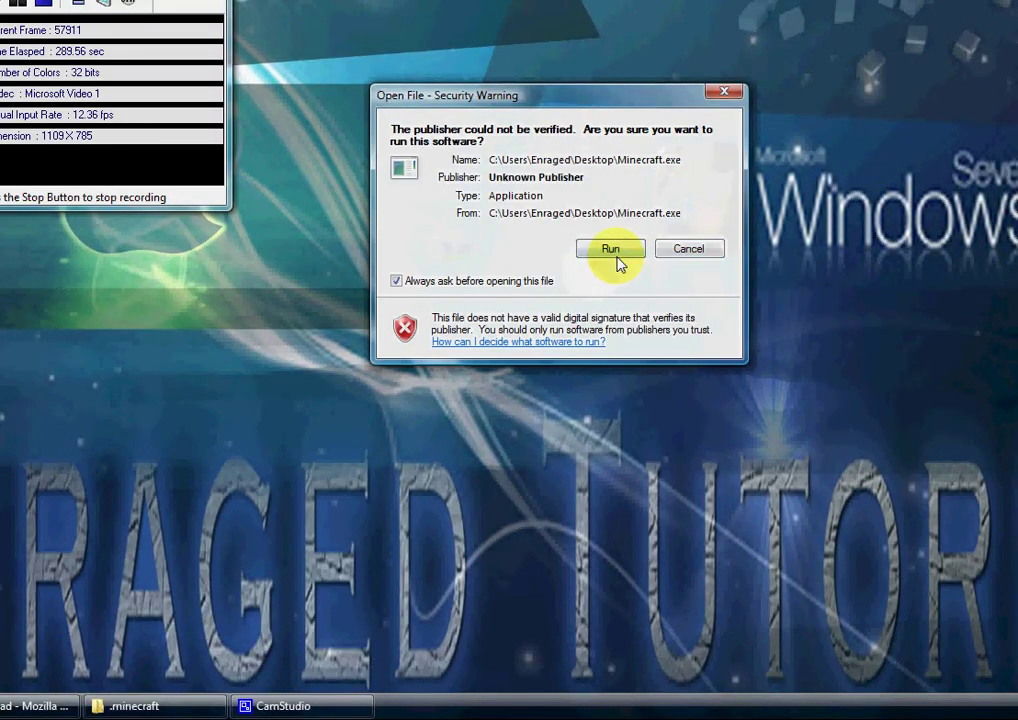
{"action": "left_click", "coordinate": [615, 258]}
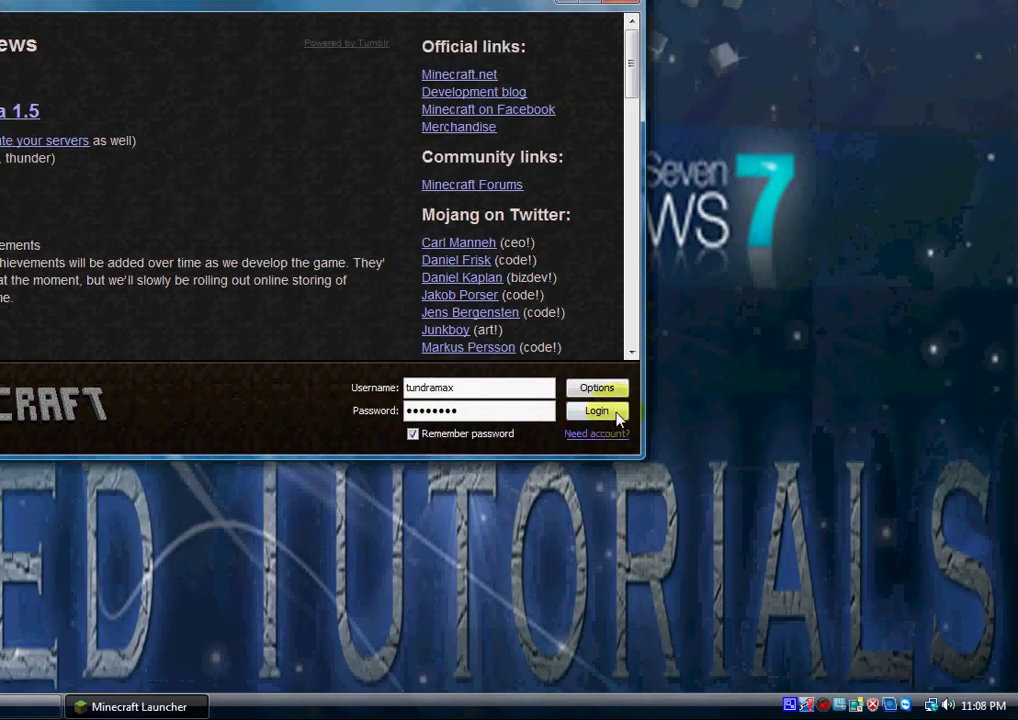
{"action": "left_click", "coordinate": [618, 416]}
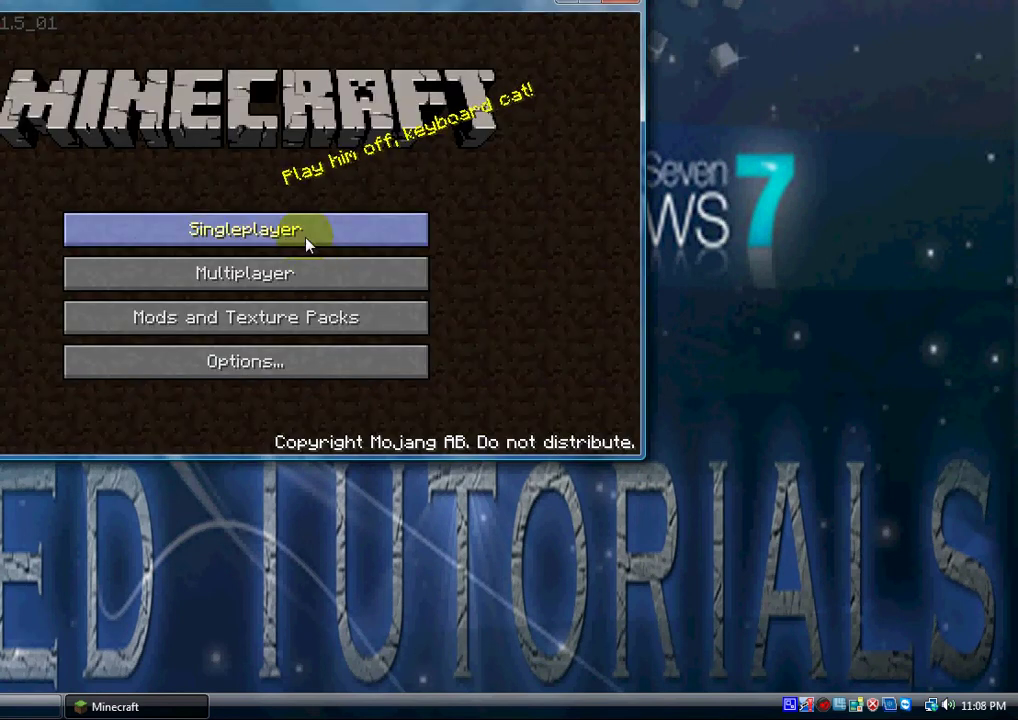
Step: Create a new singleplayer world named "test" with the seed left blank
{"action": "left_click", "coordinate": [316, 240]}
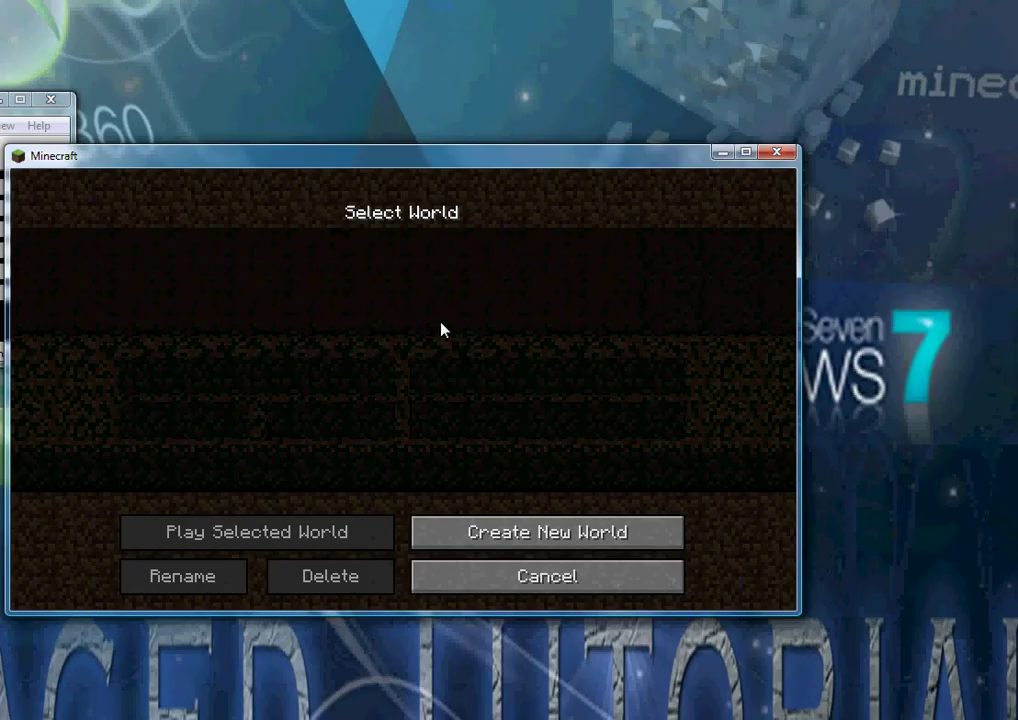
{"action": "left_click", "coordinate": [547, 532]}
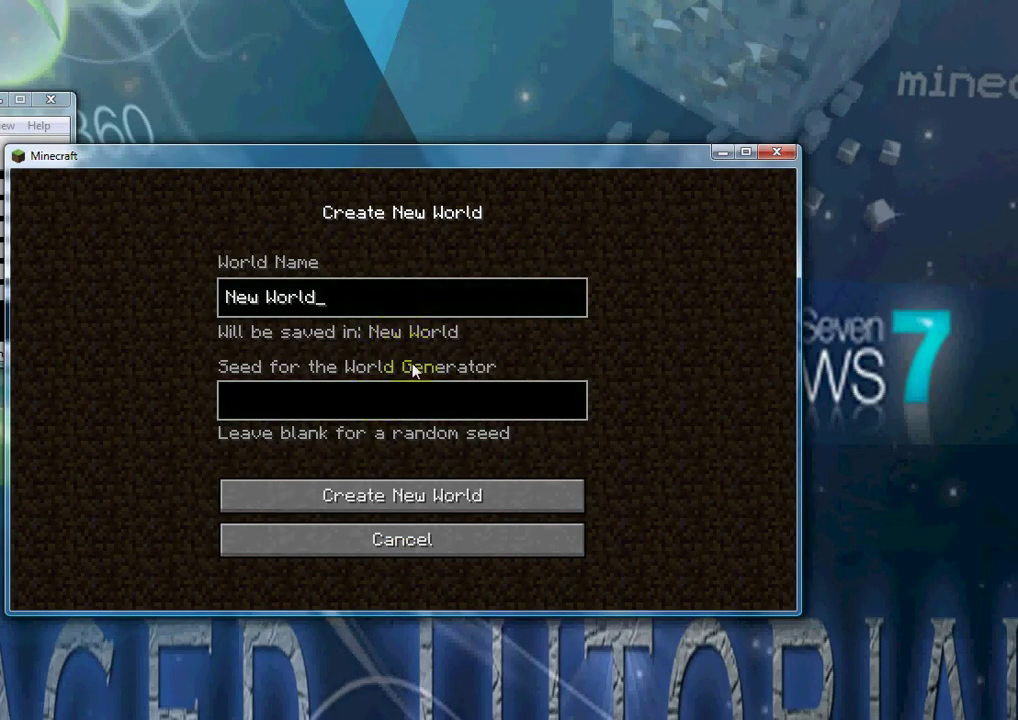
{"action": "key", "text": "BackSpace"}
{"action": "key", "text": "BackSpace"}
{"action": "key", "text": "BackSpace"}
{"action": "key", "text": "BackSpace"}
{"action": "key", "text": "BackSpace"}
{"action": "key", "text": "BackSpace"}
{"action": "key", "text": "BackSpace"}
{"action": "key", "text": "BackSpace"}
{"action": "key", "text": "BackSpace"}
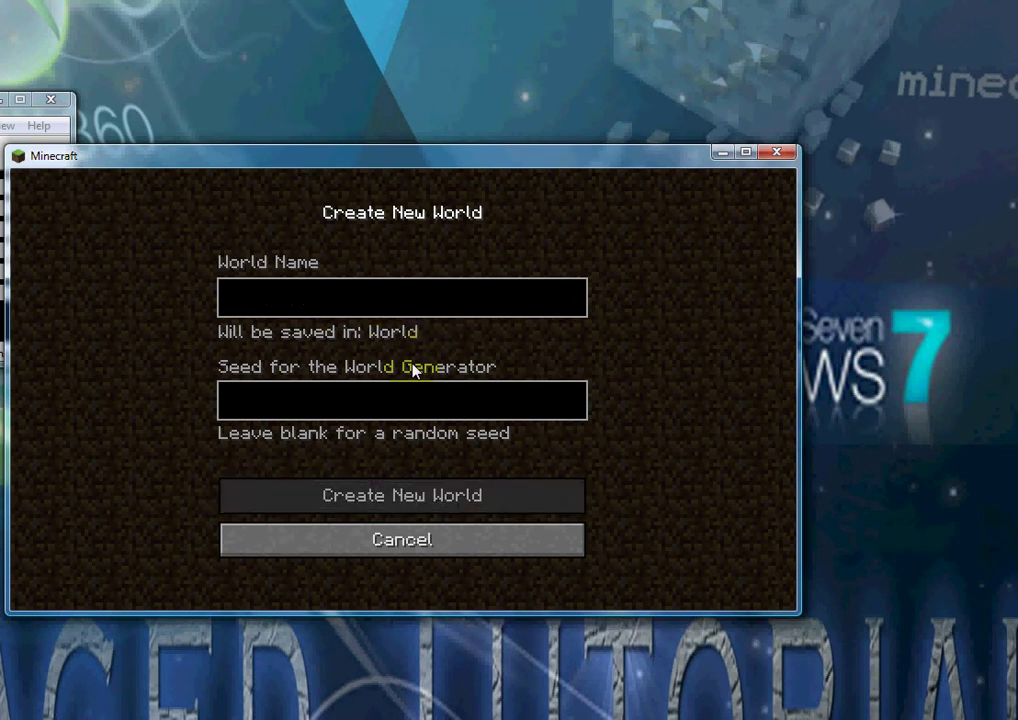
{"action": "type", "text": "test"}
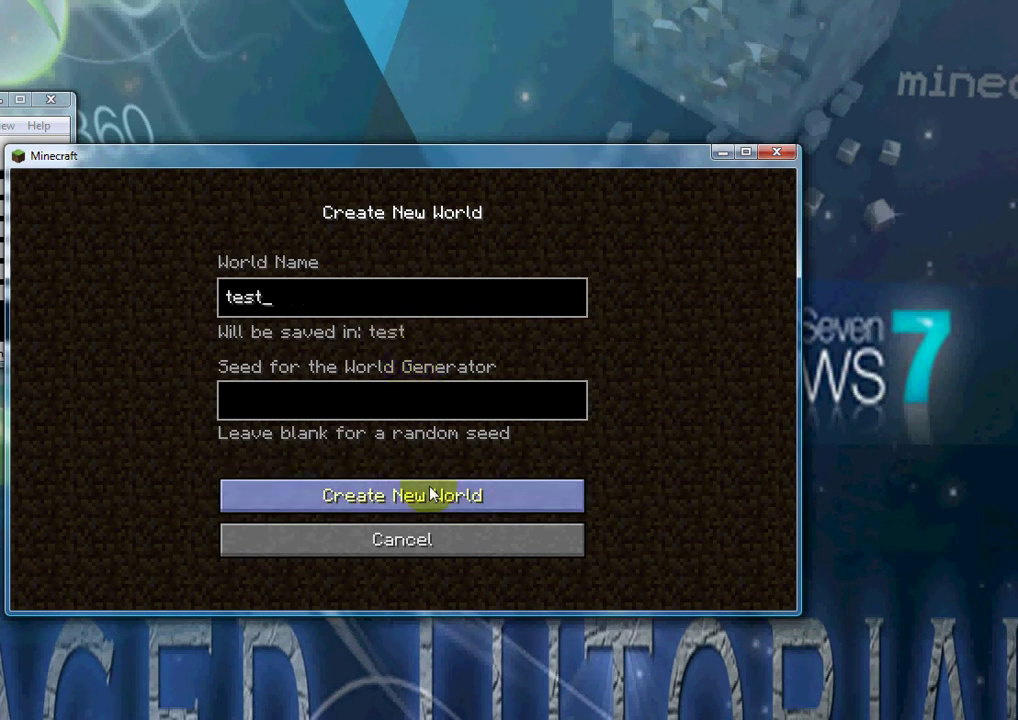
{"action": "left_click", "coordinate": [430, 494]}
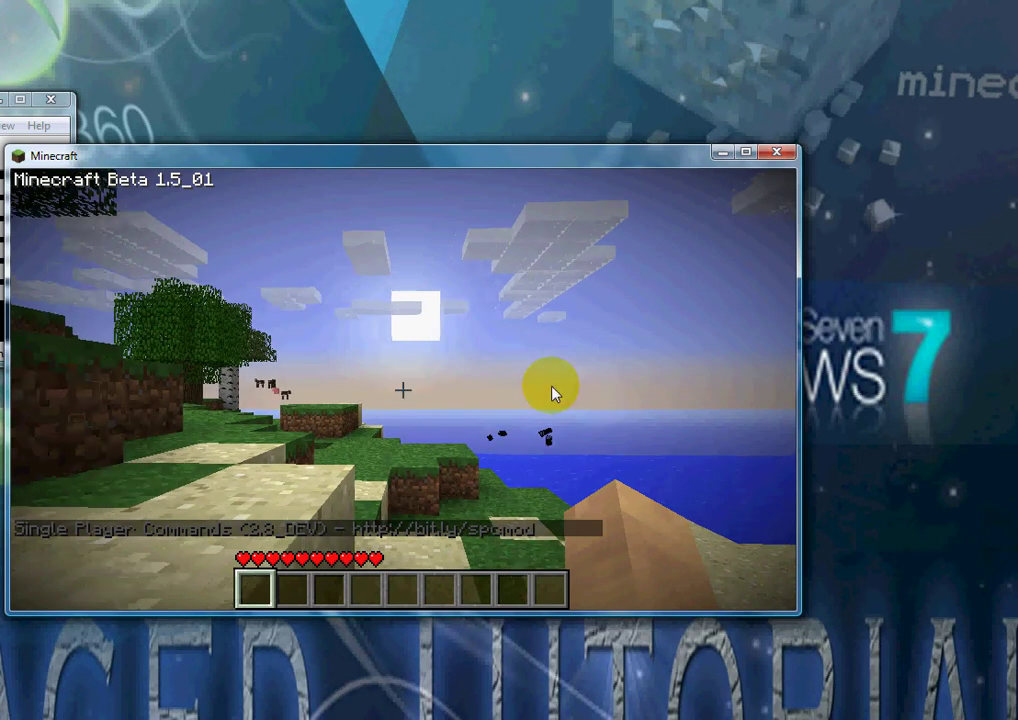
Step: Run the /help command in the game chat to list the available Single Player Commands
{"action": "key", "text": "t"}
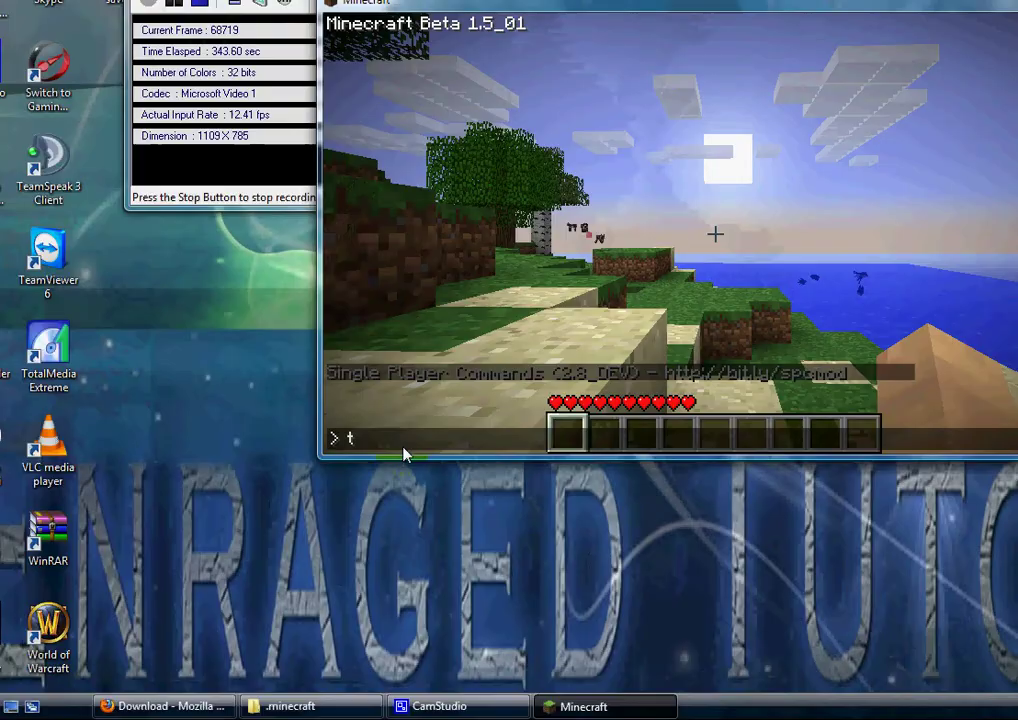
{"action": "key", "text": "BackSpace"}
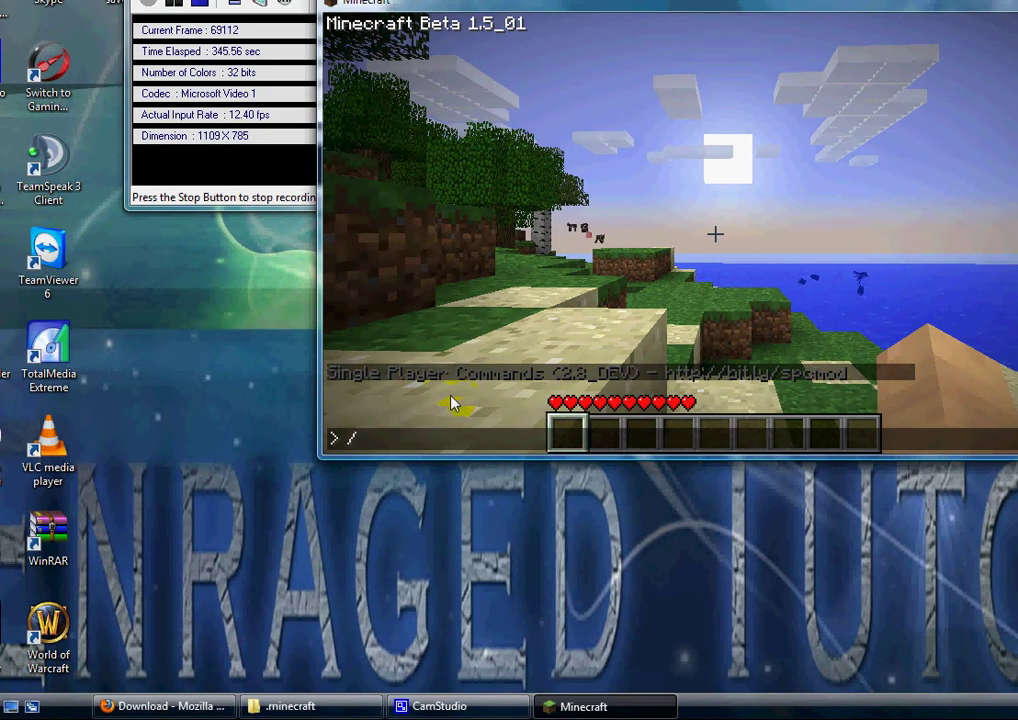
{"action": "type", "text": "/help"}
{"action": "key", "text": "Return"}
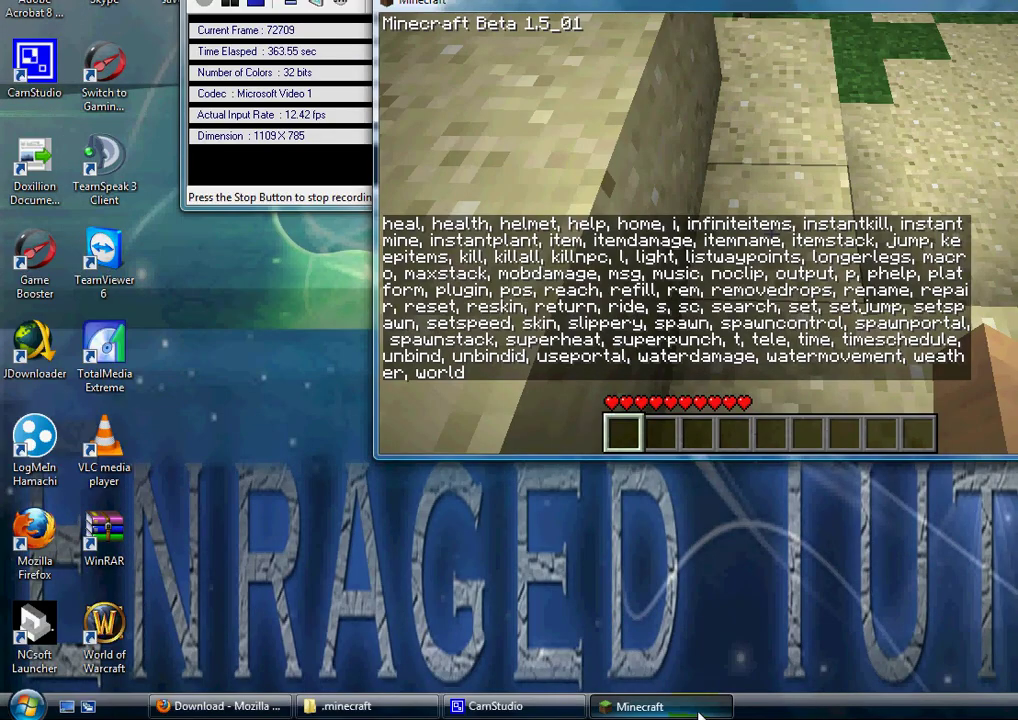
Step: Close the running Minecraft game and bring back the minimized .minecraft folder window
{"action": "right_click", "coordinate": [706, 708]}
{"action": "left_click", "coordinate": [717, 704]}
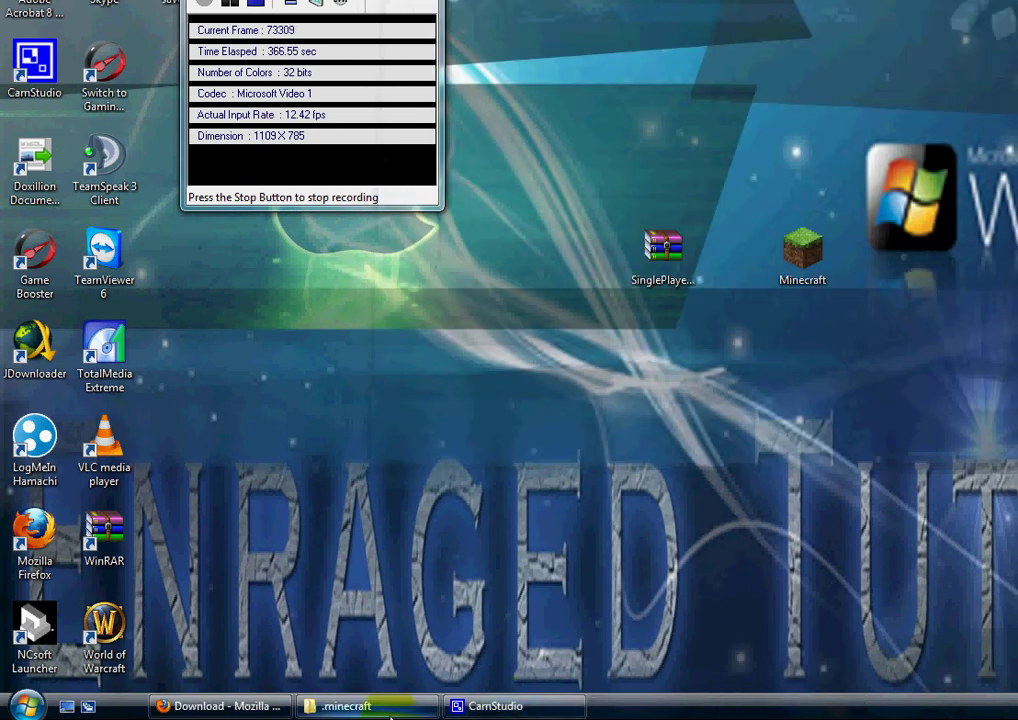
{"action": "left_click", "coordinate": [390, 707]}
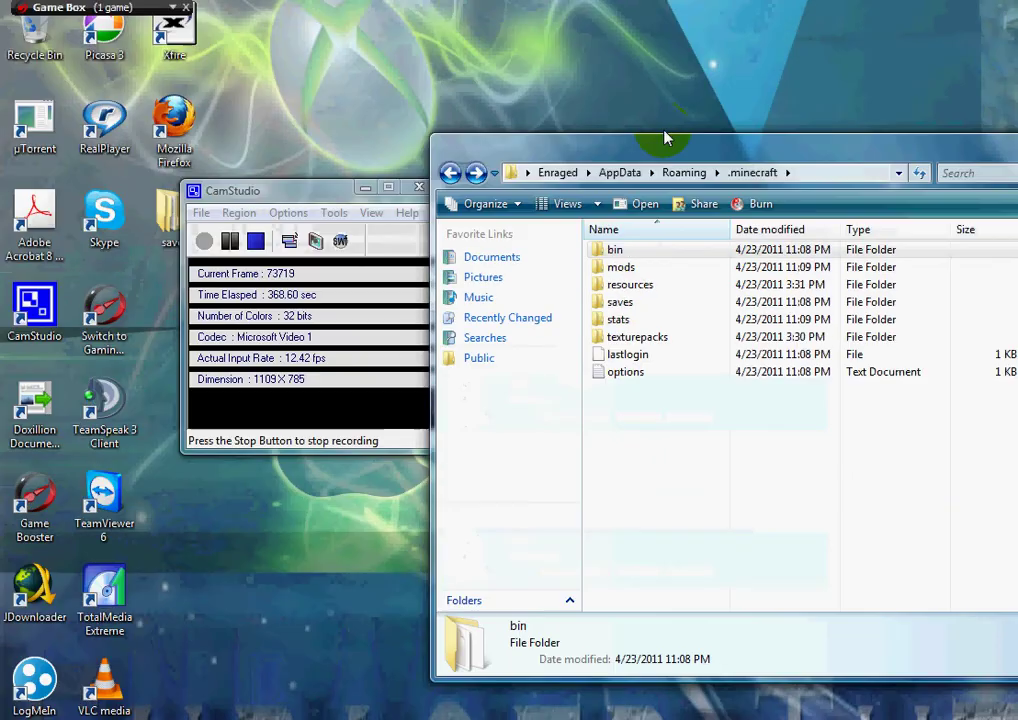
Step: Delete the saves folder from .minecraft, sending it to the Recycle Bin
{"action": "left_click_drag", "start_coordinate": [674, 154], "coordinate": [620, 278]}
{"action": "left_click", "coordinate": [585, 425]}
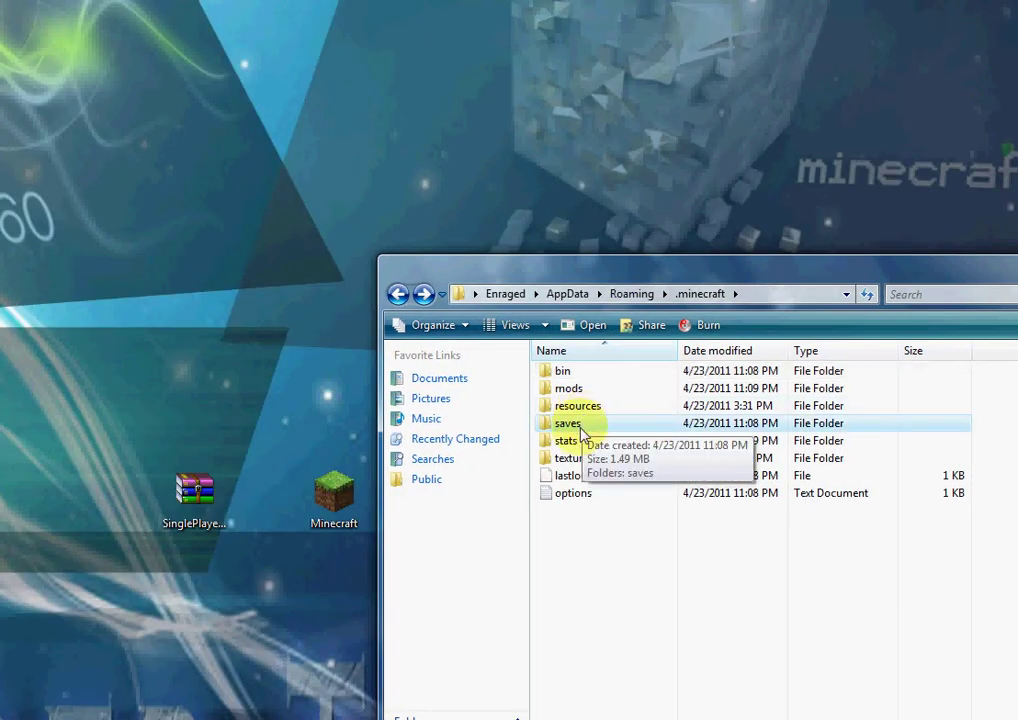
{"action": "right_click", "coordinate": [592, 424]}
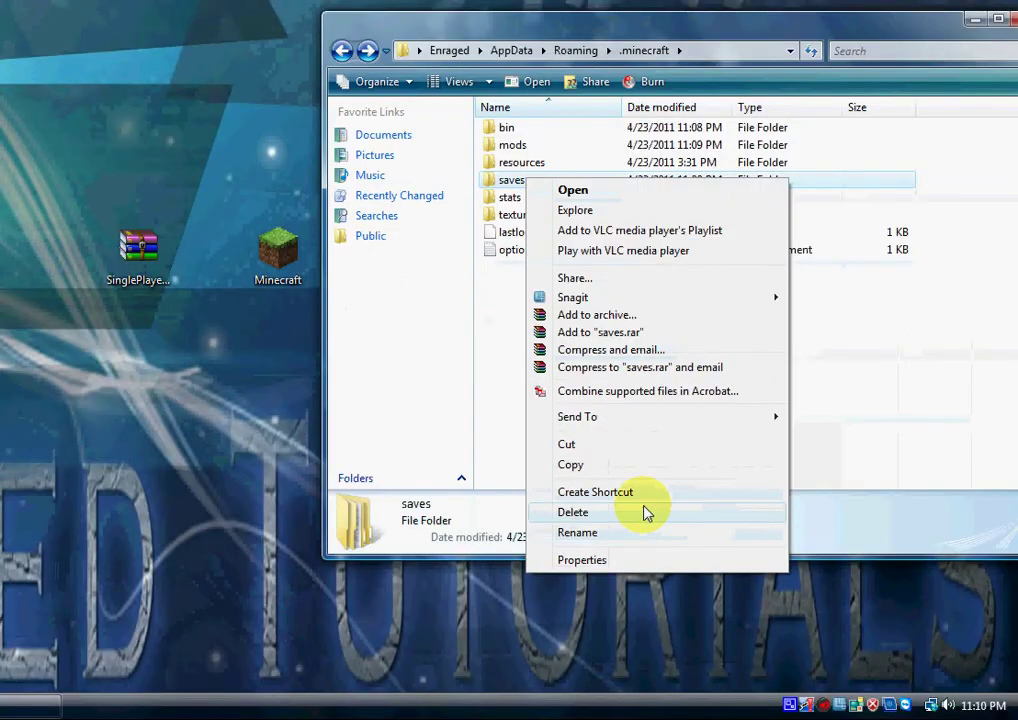
{"action": "left_click", "coordinate": [645, 512]}
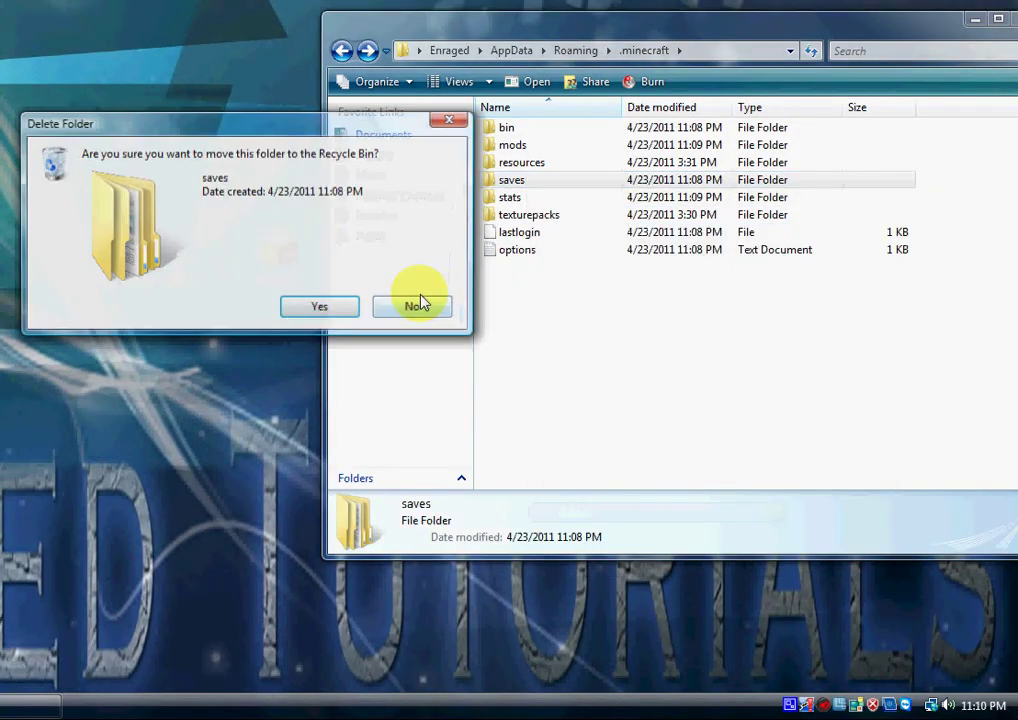
{"action": "left_click", "coordinate": [292, 309]}
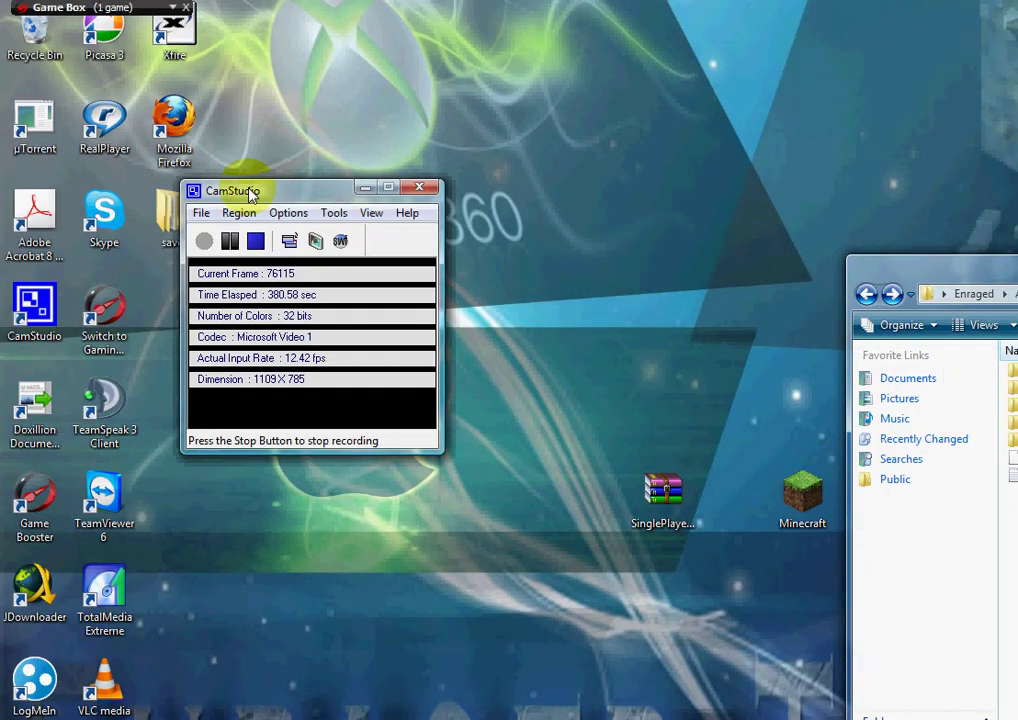
Step: Move the backed-up saves folder from the desktop into .minecraft, then close the folder window
{"action": "left_click_drag", "start_coordinate": [250, 193], "coordinate": [460, 95]}
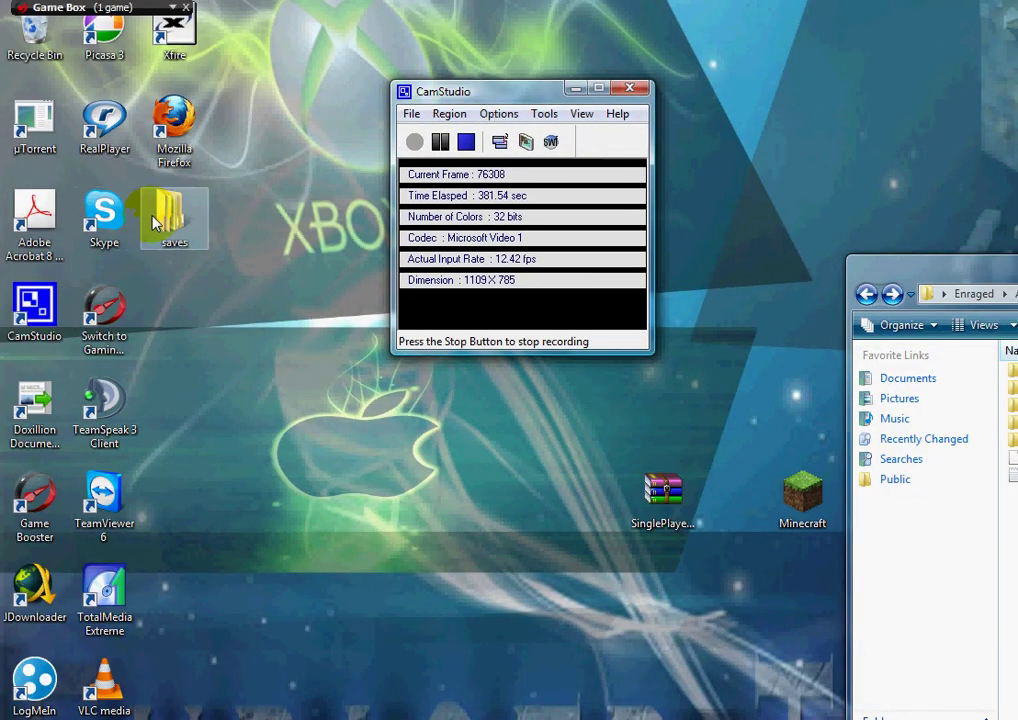
{"action": "left_click", "coordinate": [576, 89]}
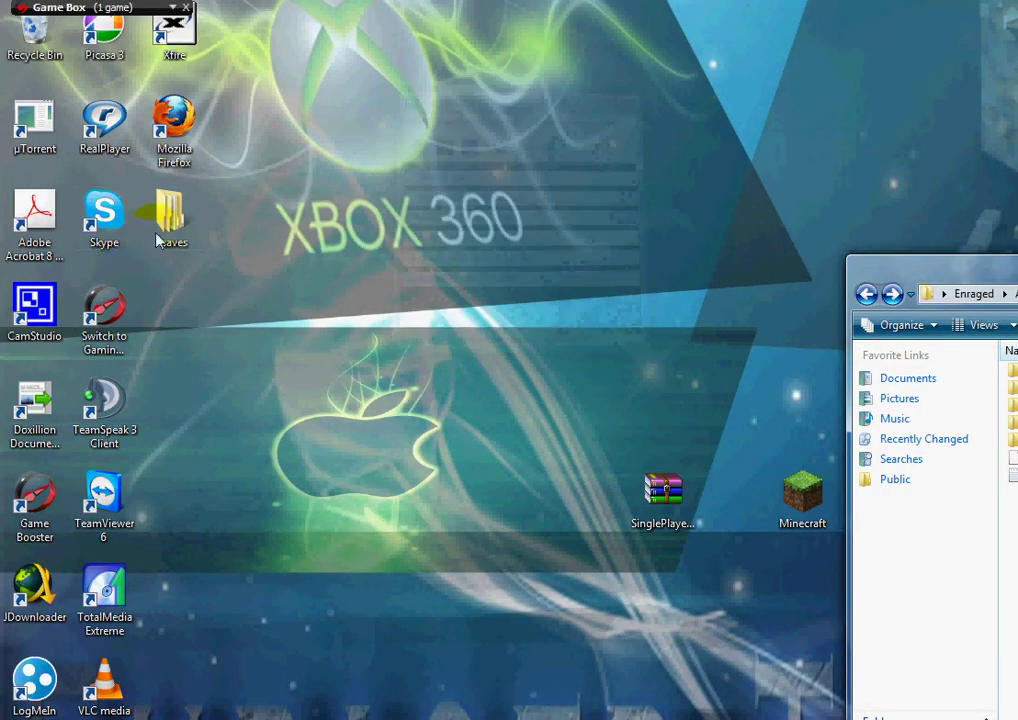
{"action": "left_click_drag", "start_coordinate": [197, 212], "coordinate": [1017, 616]}
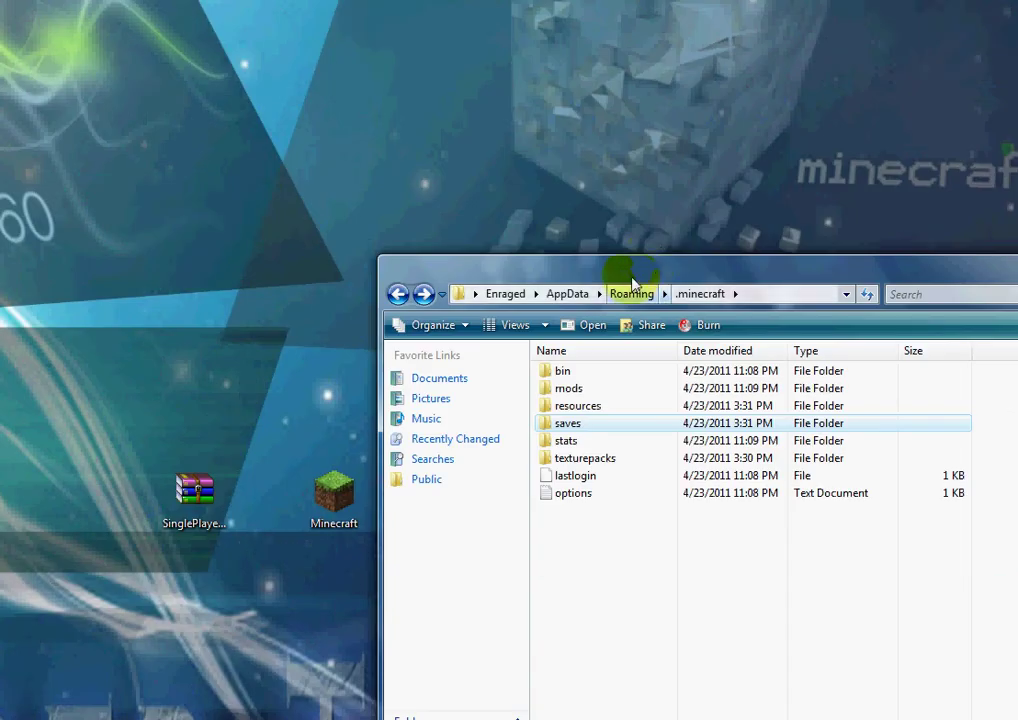
{"action": "left_click_drag", "start_coordinate": [655, 268], "coordinate": [208, 261]}
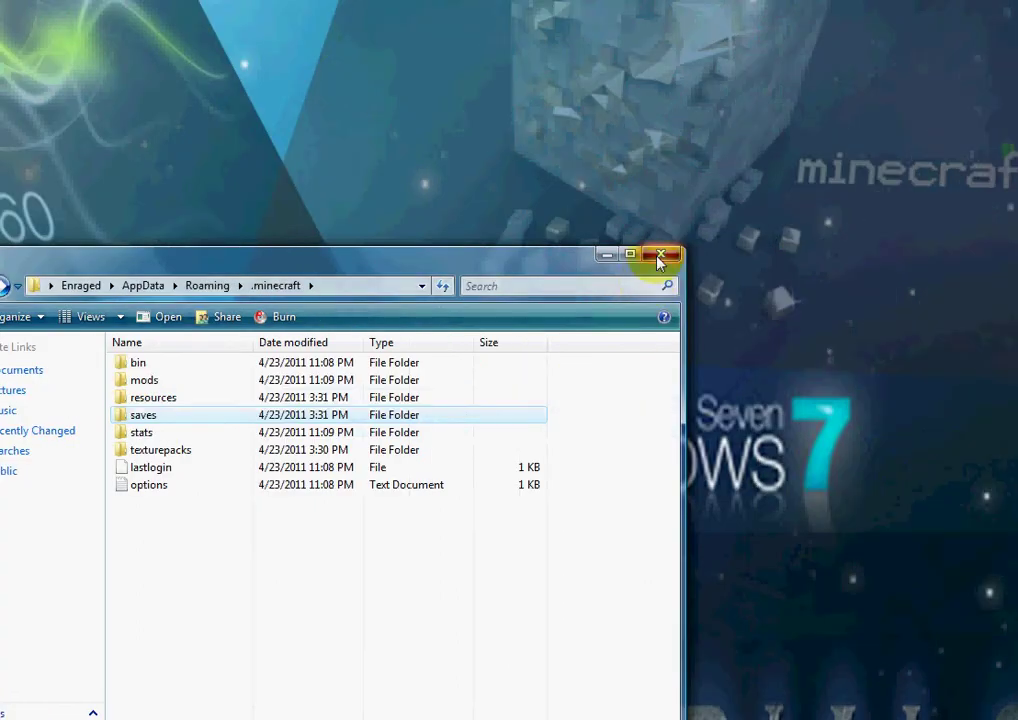
{"action": "left_click", "coordinate": [817, 254]}
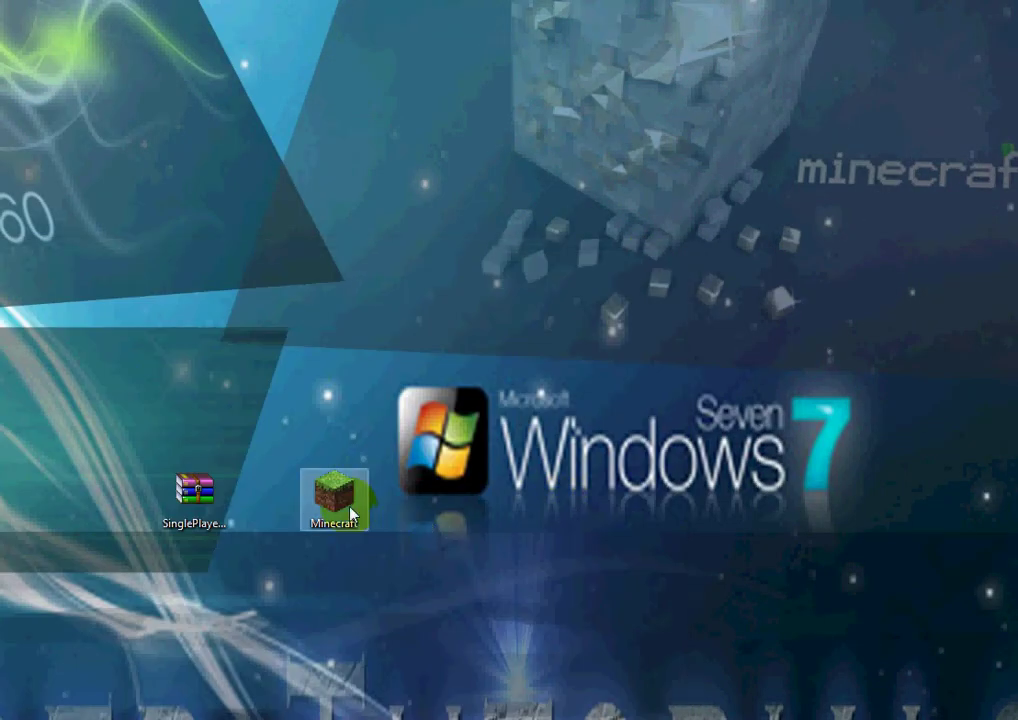
Step: Start Minecraft again from the desktop and log in with the remembered account
{"action": "double_click", "coordinate": [350, 505]}
{"action": "left_click", "coordinate": [355, 490]}
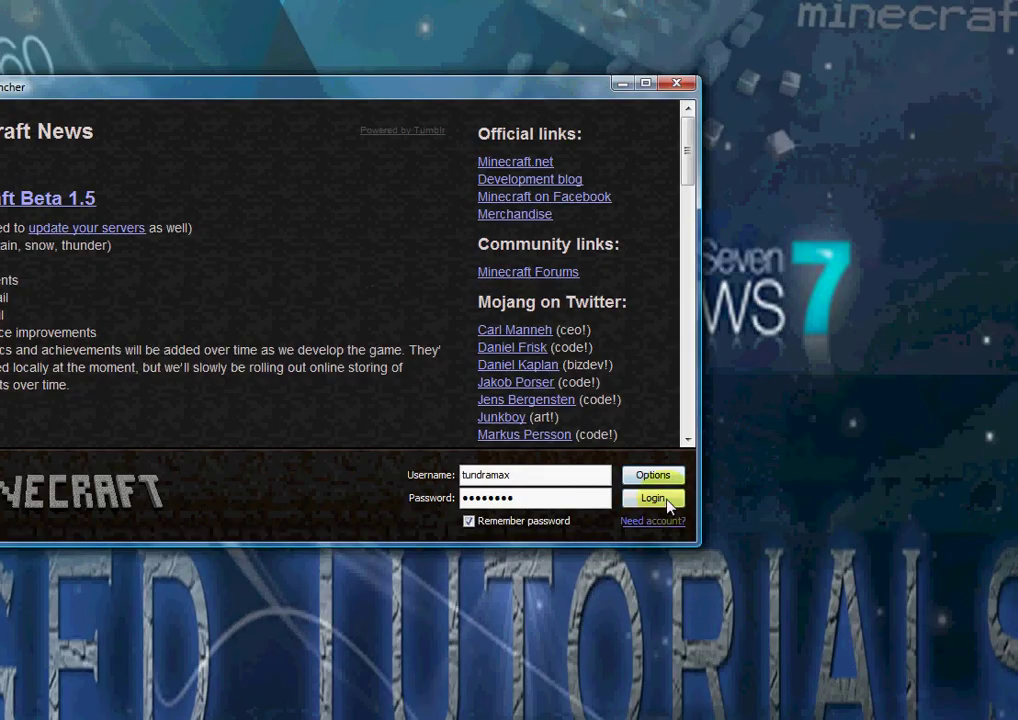
{"action": "left_click", "coordinate": [653, 498]}
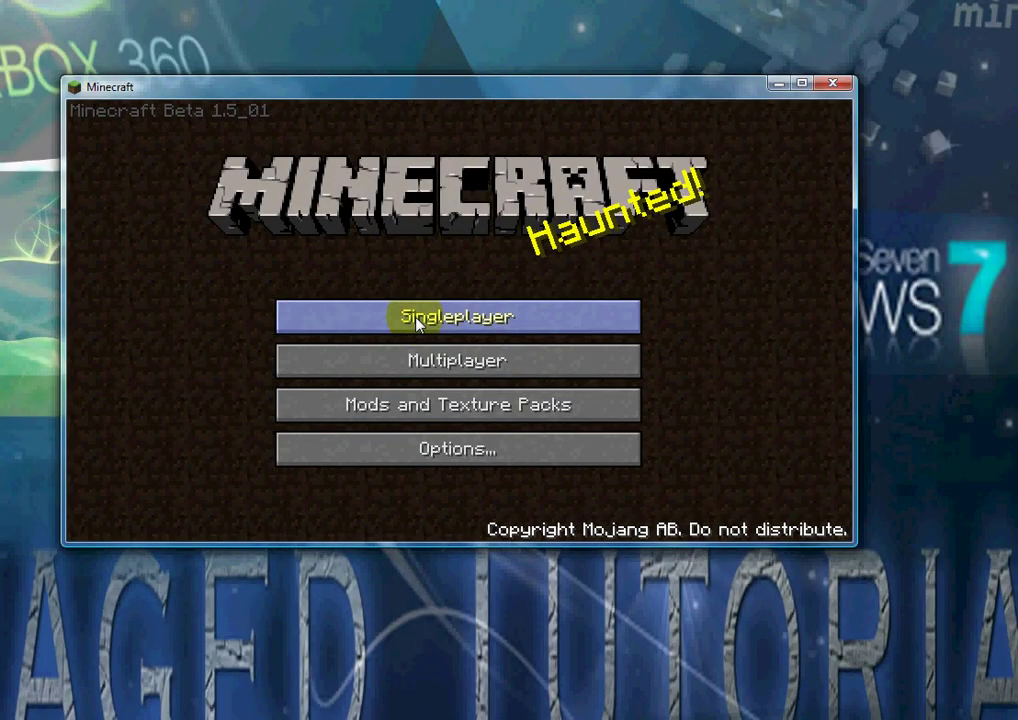
Step: Select the saved world SUBSCRIBE in the singleplayer world list
{"action": "left_click", "coordinate": [418, 322]}
{"action": "left_click", "coordinate": [413, 290]}
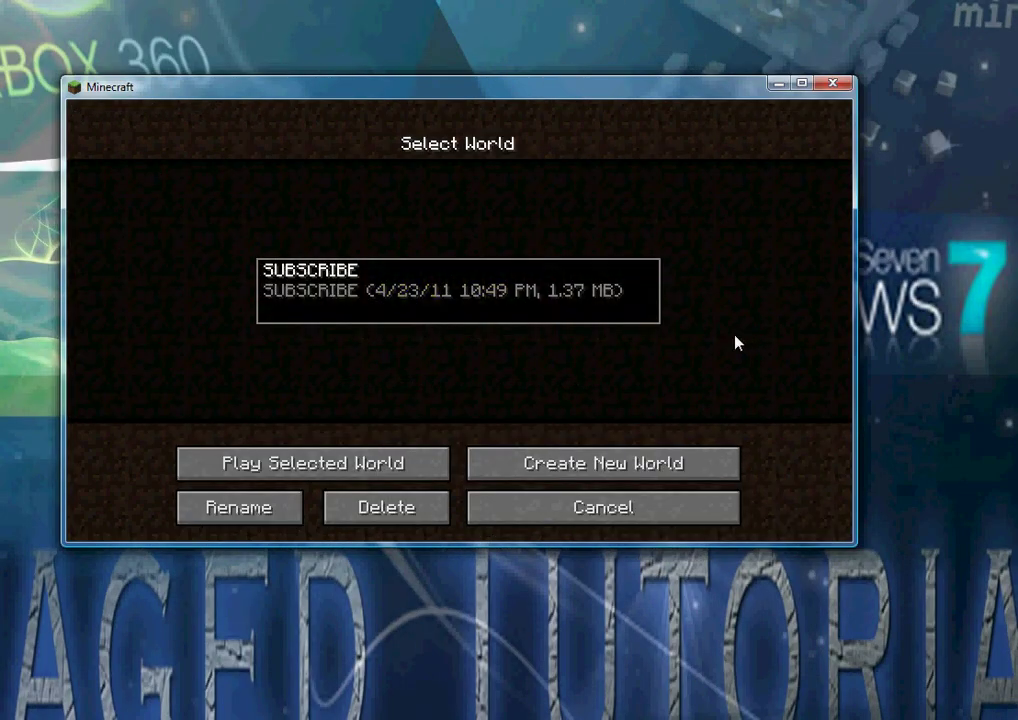